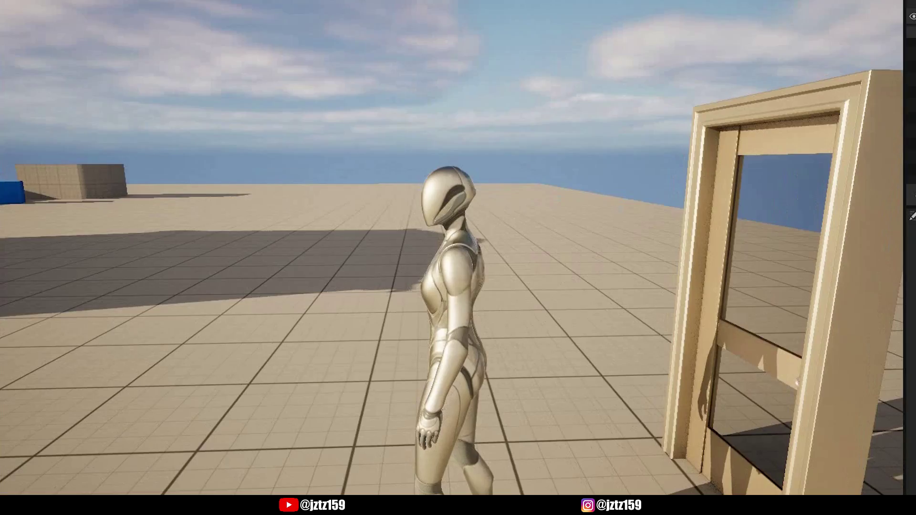
# - Walk the character back and forth through the swinging door in the play test and end the play session
pyautogui.press('d')
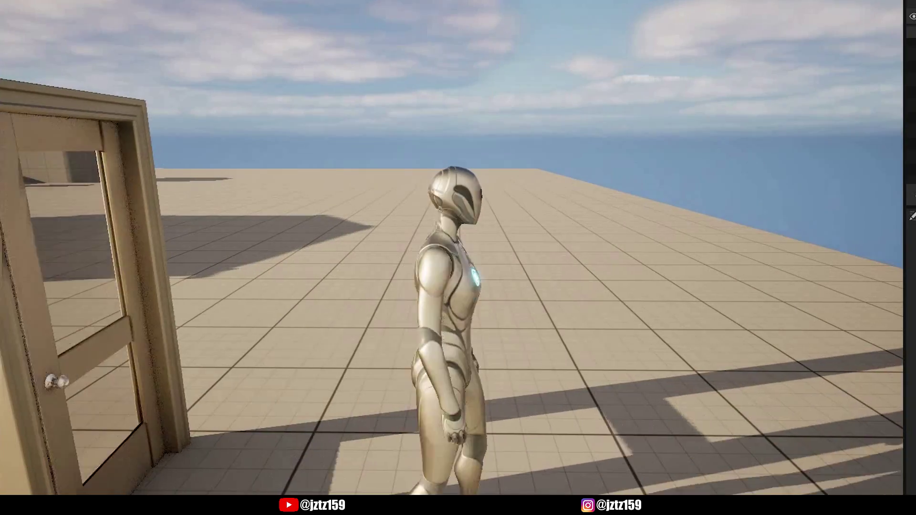
pyautogui.press('a')
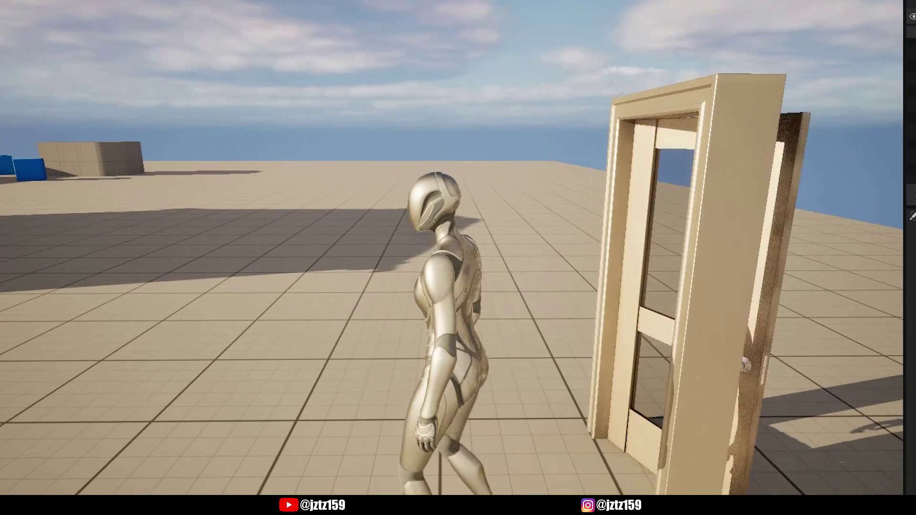
pyautogui.press('w')
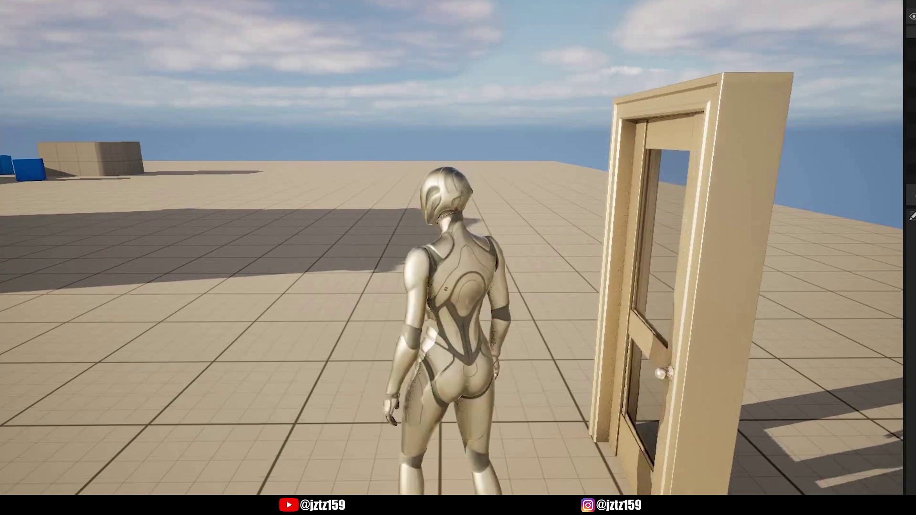
pyautogui.press('Escape')
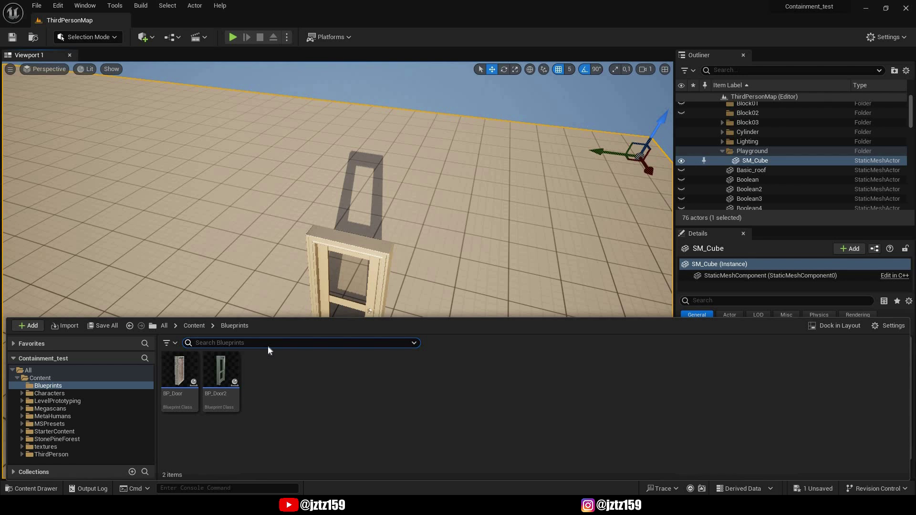
# - Open the Props folder inside StarterContent in the project content
pyautogui.click(91, 431)
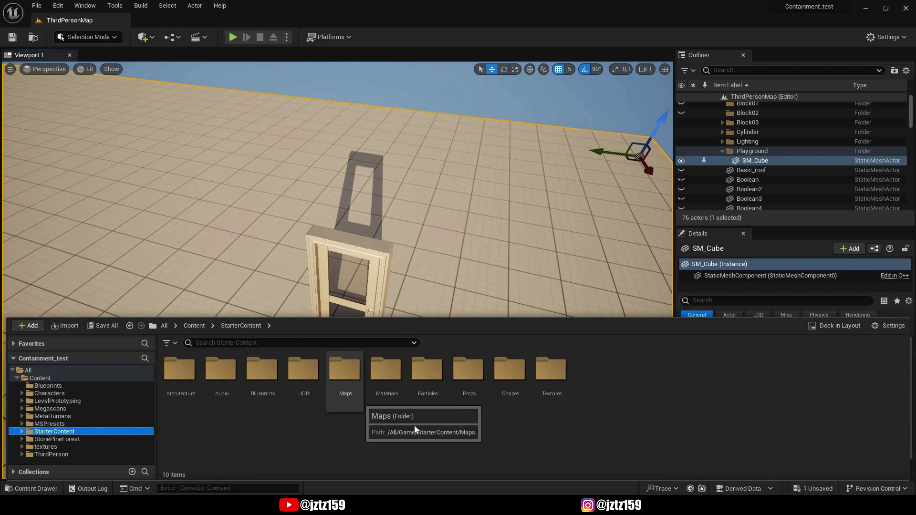
pyautogui.doubleClick(477, 386)
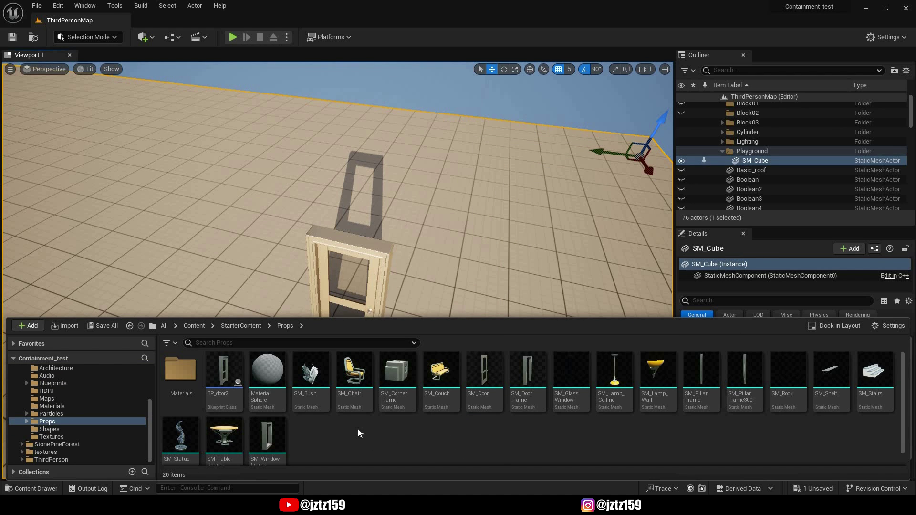
# - Look at the content packs available for adding to the project
pyautogui.click(31, 325)
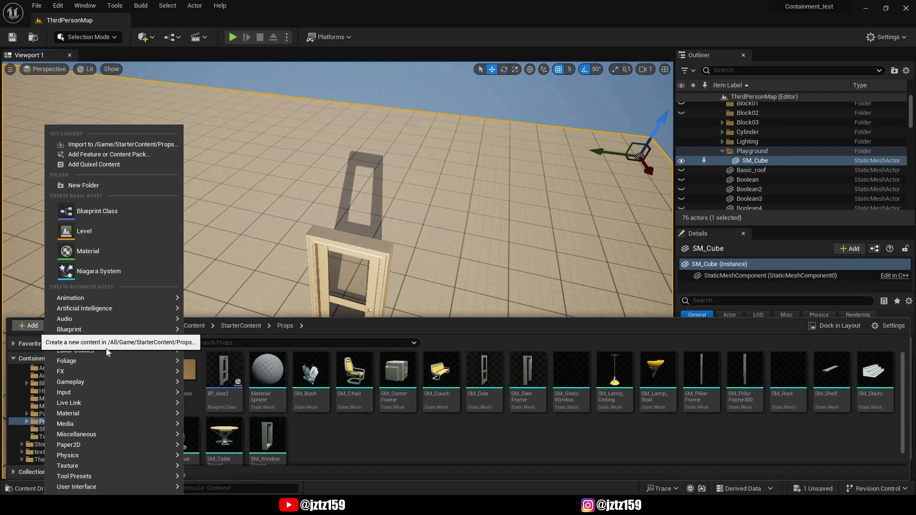
pyautogui.click(106, 160)
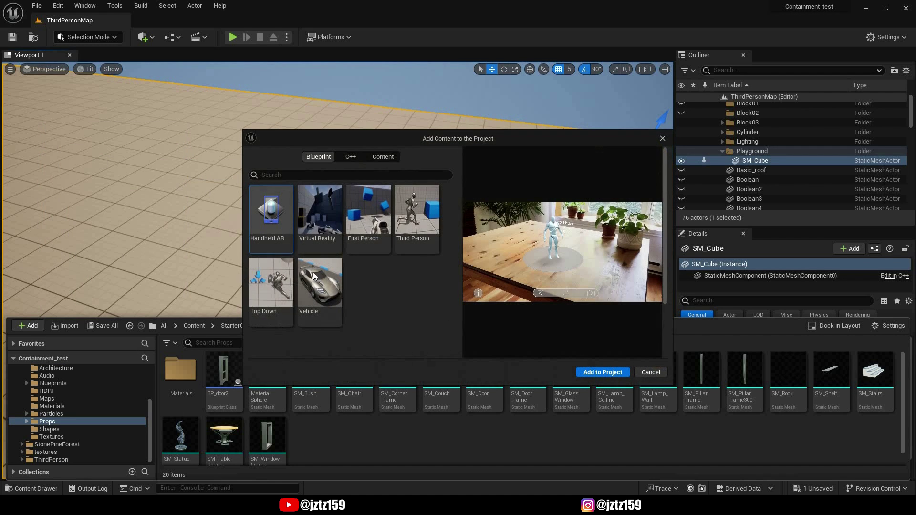
pyautogui.click(387, 157)
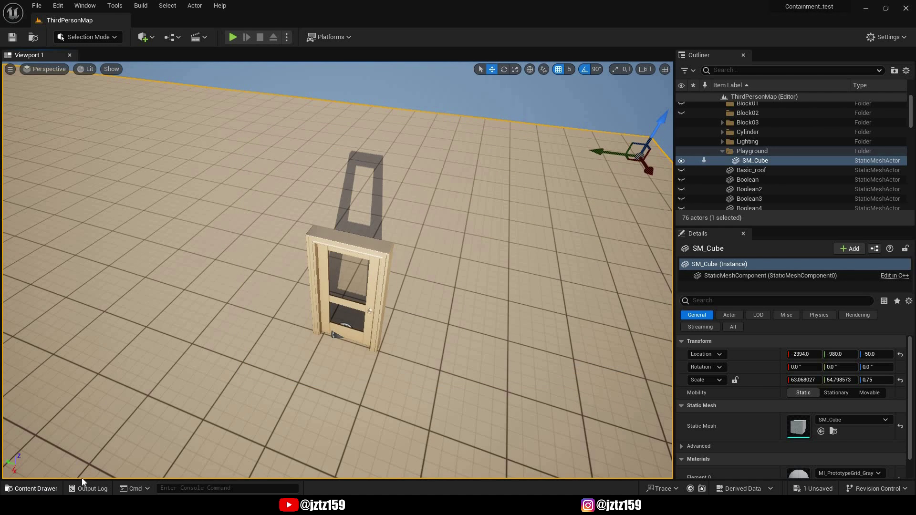
# - Open the SM_Door static mesh from the Props folder and add a box simplified collision to it
pyautogui.click(32, 488)
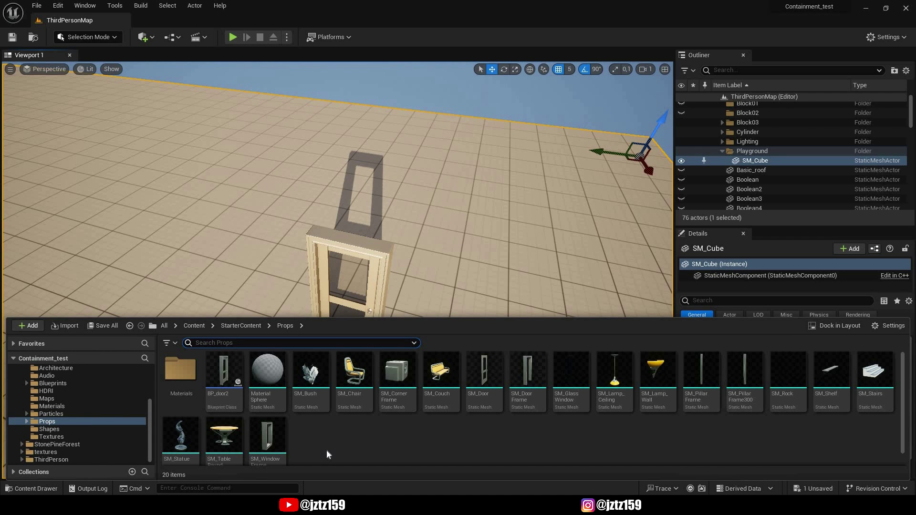
pyautogui.click(482, 386)
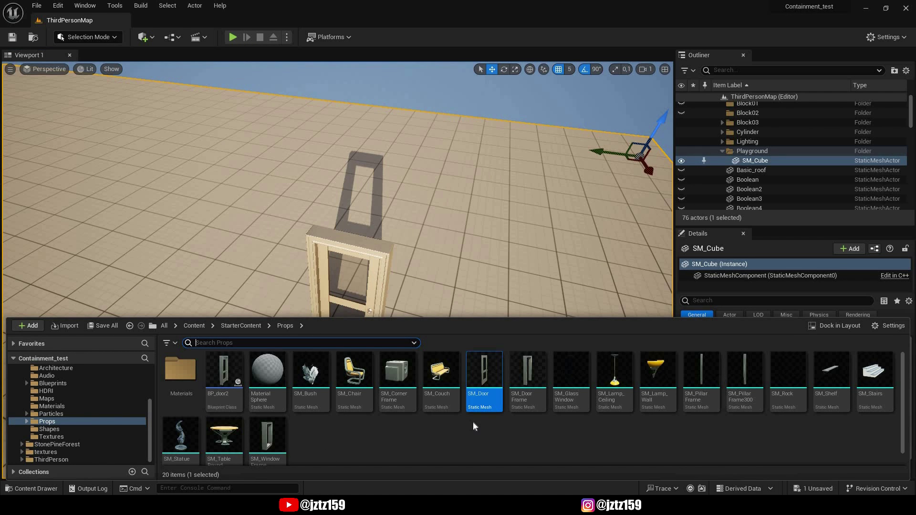
pyautogui.doubleClick(485, 387)
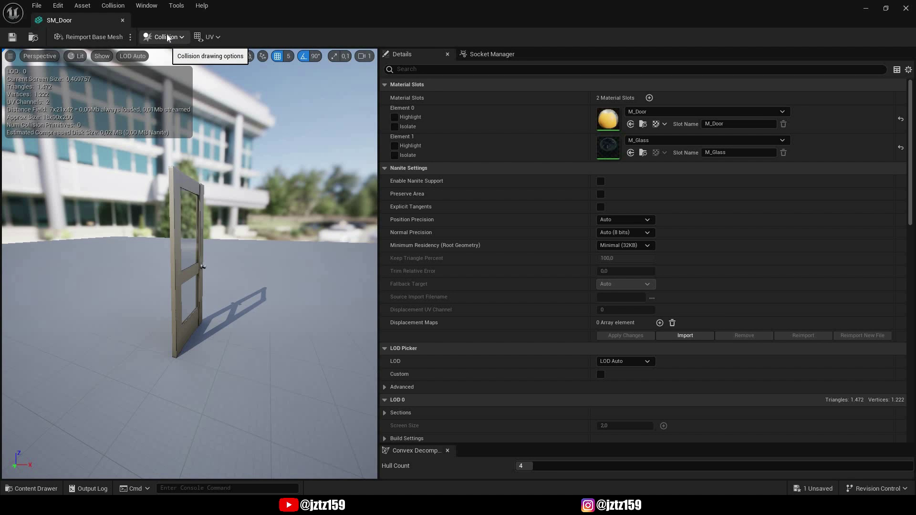
pyautogui.click(167, 37)
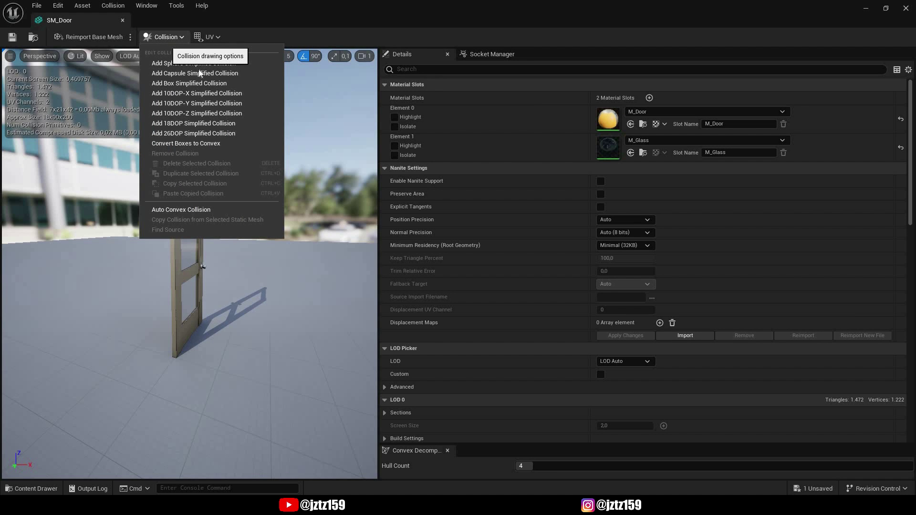
pyautogui.click(199, 84)
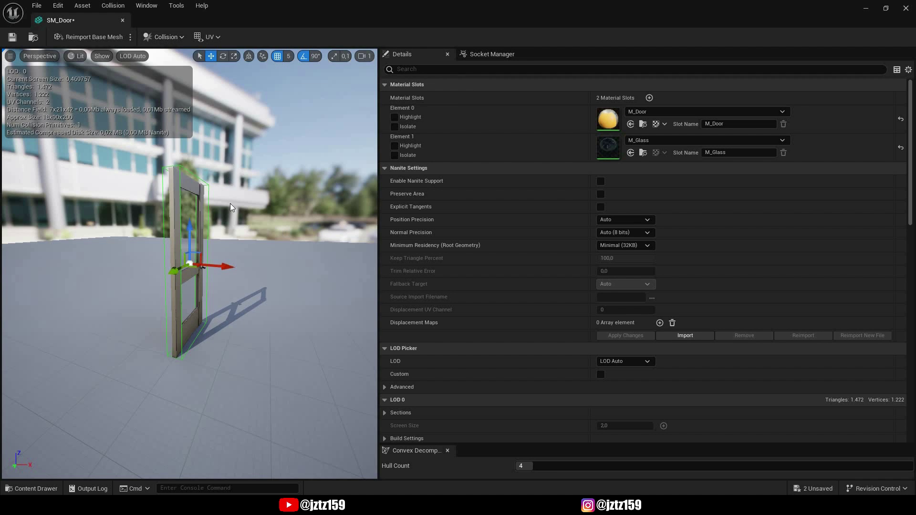
# - Scale the collision box down along the X axis so it fits the thickness of the door panel
pyautogui.moveTo(189, 264); pyautogui.dragTo(236, 143, button='right')
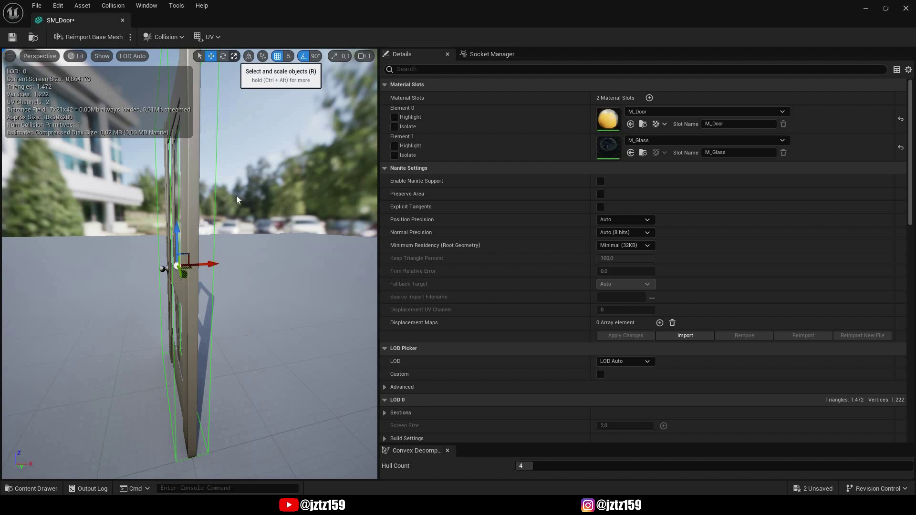
pyautogui.click(234, 56)
pyautogui.moveTo(237, 191); pyautogui.dragTo(176, 186, button='right')
pyautogui.scroll(-3, 239, 248)
pyautogui.moveTo(251, 247)
pyautogui.mouseDown(button='right')
pyautogui.moveTo(239, 247)
pyautogui.moveTo(251, 248)
pyautogui.mouseUp(button='right')
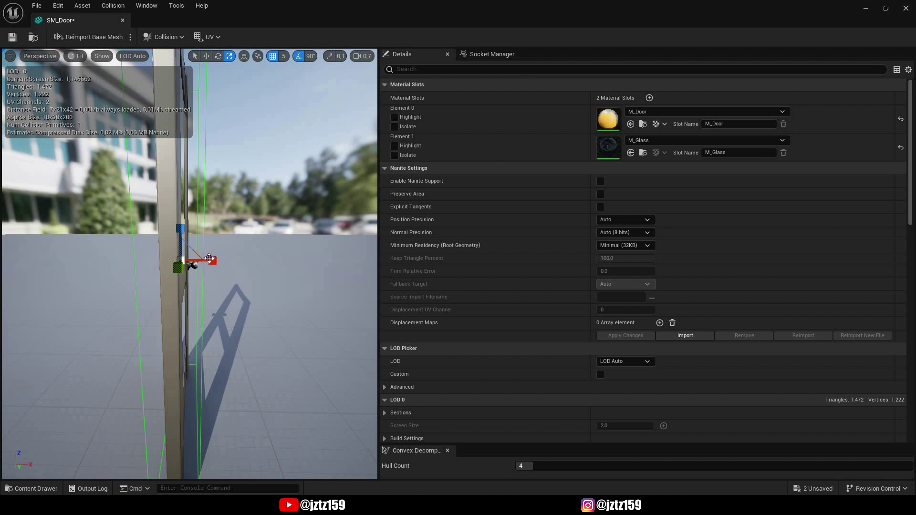
pyautogui.moveTo(213, 261); pyautogui.dragTo(188, 261)
# - Shrink the collision box slightly in width and height so it sits inside the door's edges, and save the mesh
pyautogui.moveTo(272, 223); pyautogui.dragTo(248, 265, button='right')
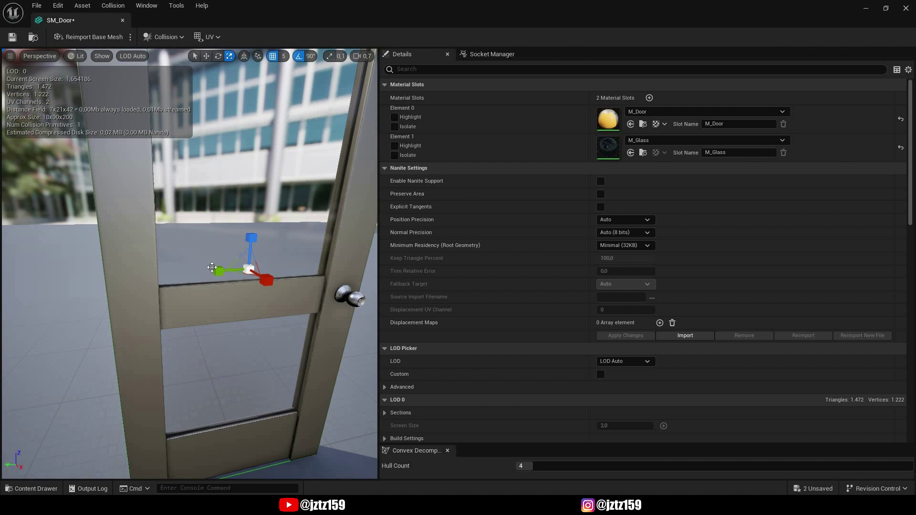
pyautogui.moveTo(216, 271); pyautogui.dragTo(224, 270)
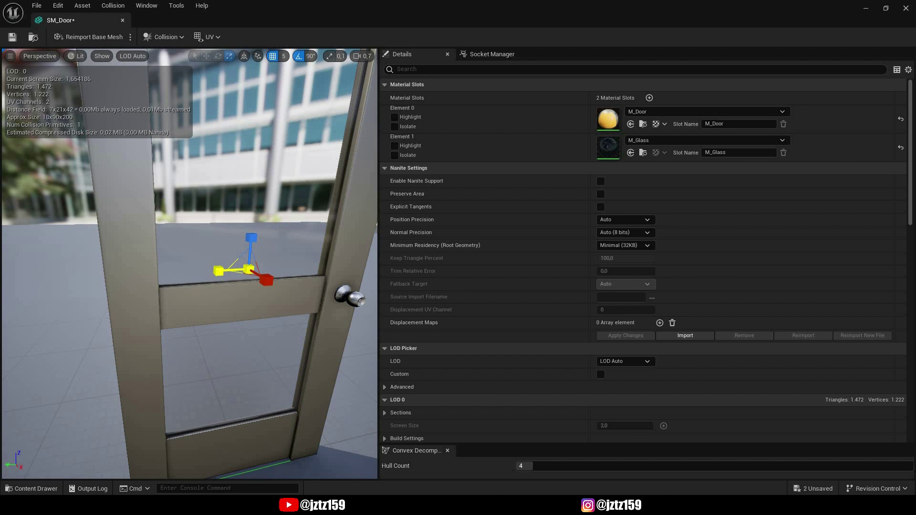
pyautogui.moveTo(220, 299); pyautogui.dragTo(258, 288, button='right')
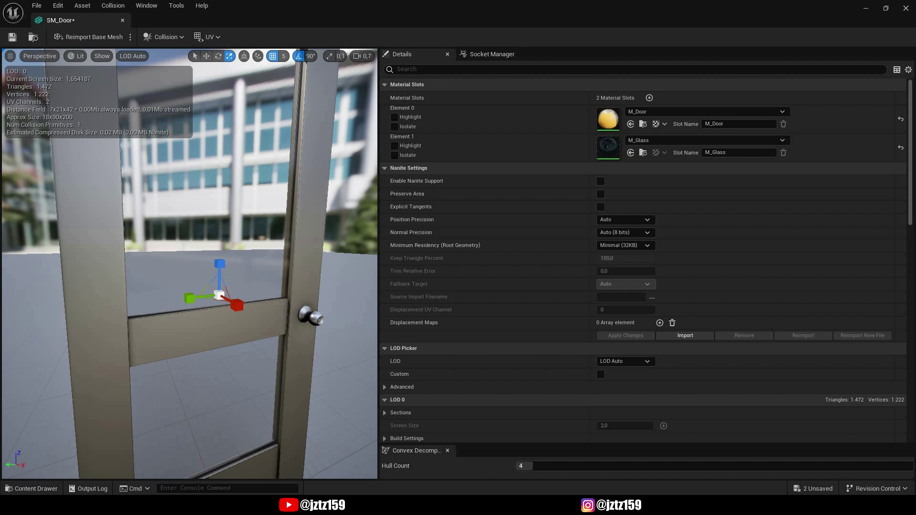
pyautogui.moveTo(223, 263); pyautogui.dragTo(216, 382, button='right')
pyautogui.moveTo(232, 344); pyautogui.dragTo(291, 247, button='right')
pyautogui.press('s')
pyautogui.press('w')
pyautogui.press('w')
pyautogui.press('w')
pyautogui.press('s')
pyautogui.scroll(-1, 292, 249)
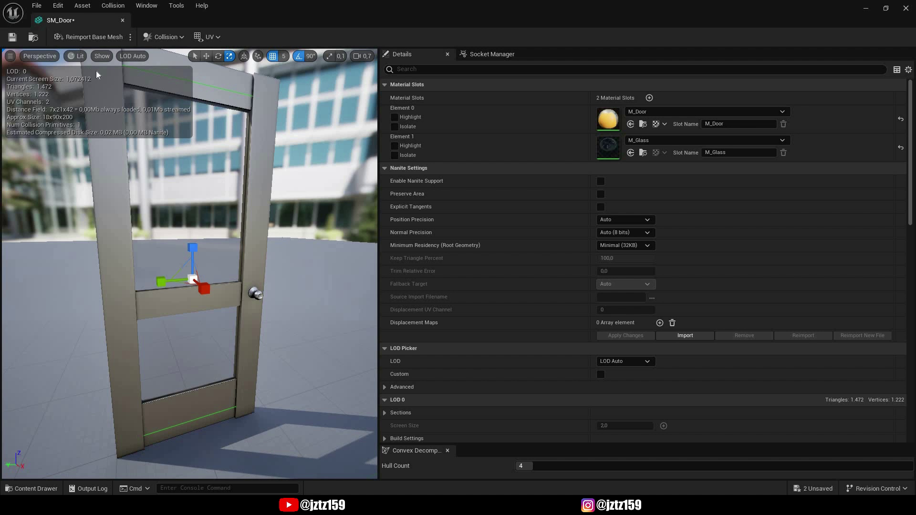
pyautogui.click(13, 38)
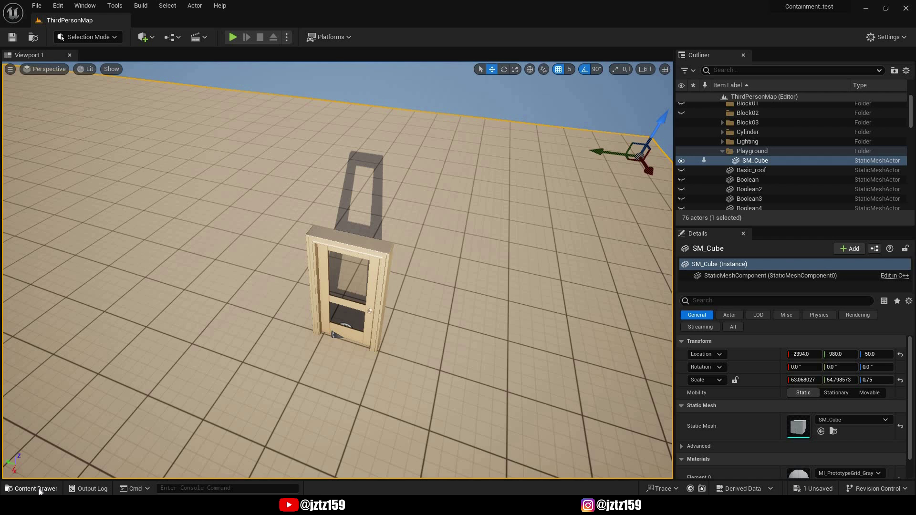
# - Create a Blueprint Class with Actor as parent in the Props folder, name it BP_physdoor and open it
pyautogui.click(37, 489)
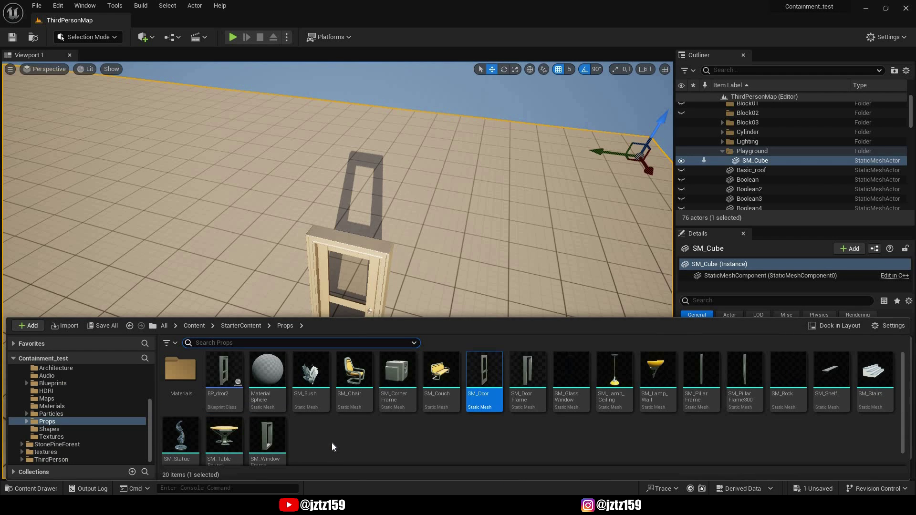
pyautogui.rightClick(328, 439)
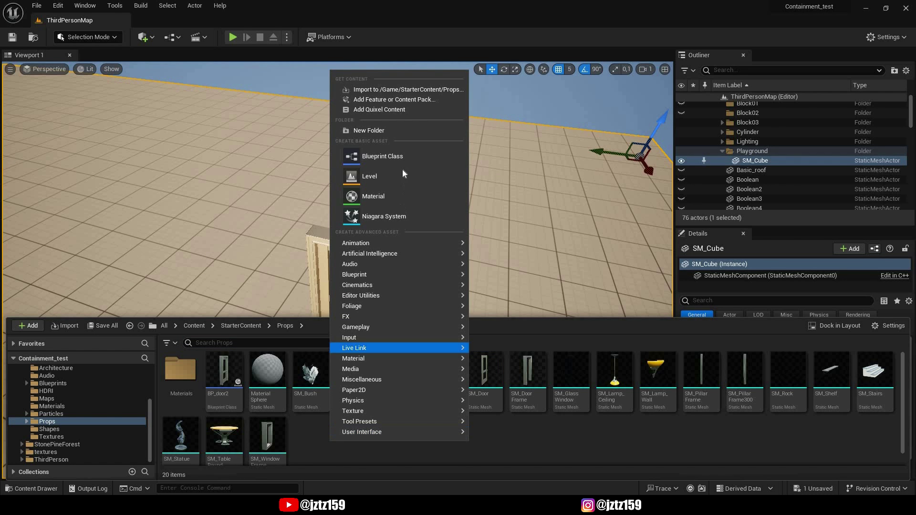
pyautogui.click(395, 157)
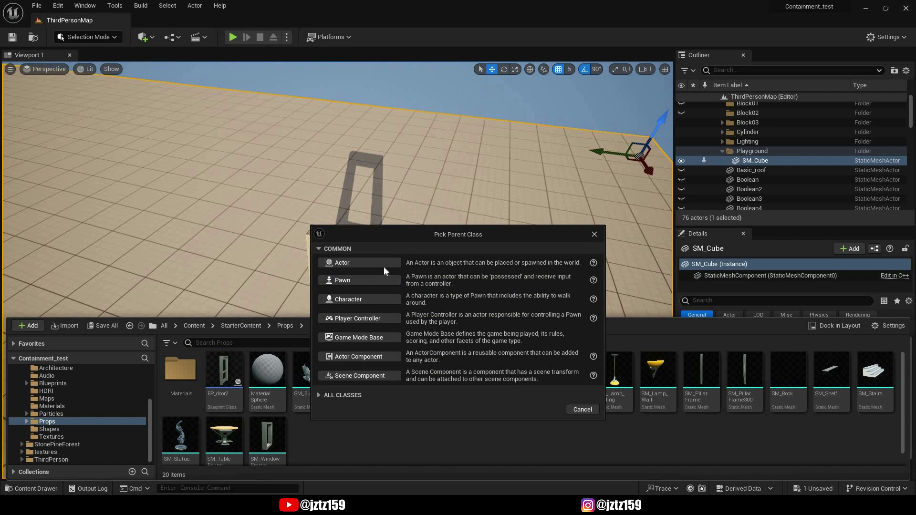
pyautogui.click(383, 264)
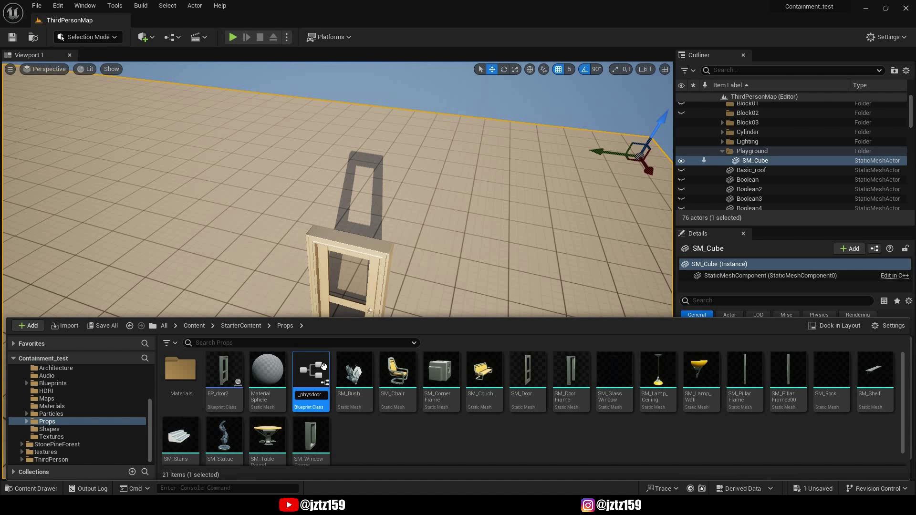
pyautogui.write('BP_physdoor')
pyautogui.press('Return')
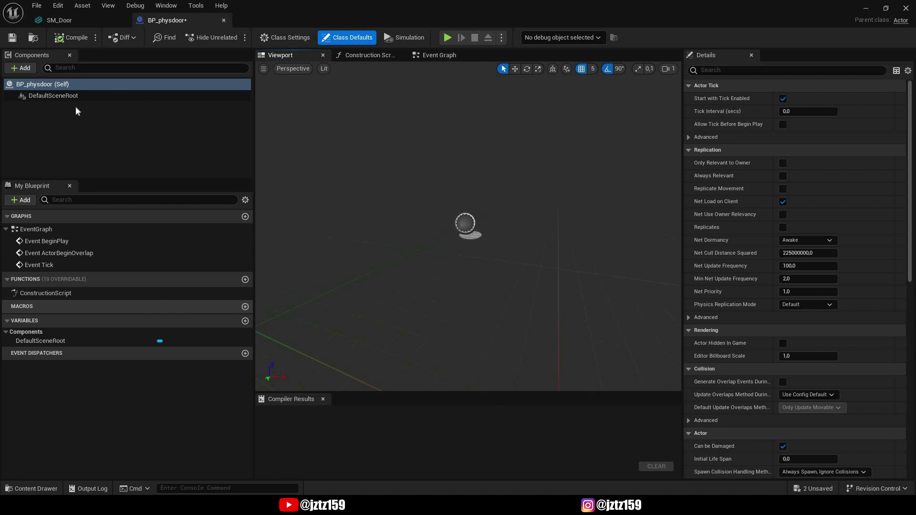
# - Add the SM_DoorFrame and SM_Door meshes as components under the scene root and move the door to Y 45 inside the frame
pyautogui.click(32, 489)
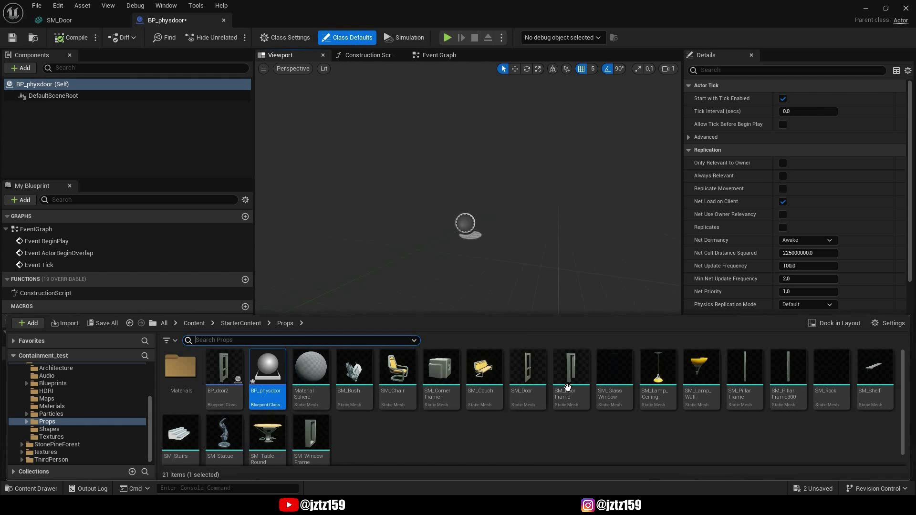
pyautogui.moveTo(570, 367); pyautogui.dragTo(89, 96)
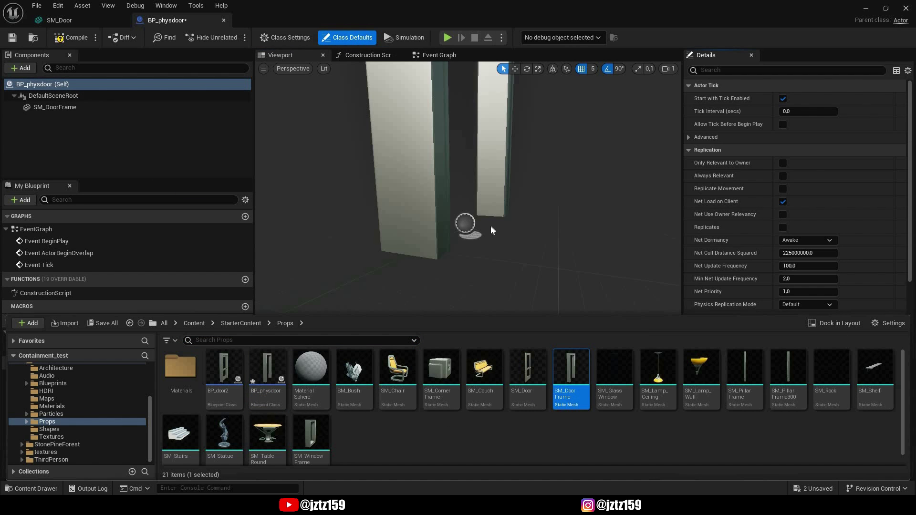
pyautogui.click(527, 381)
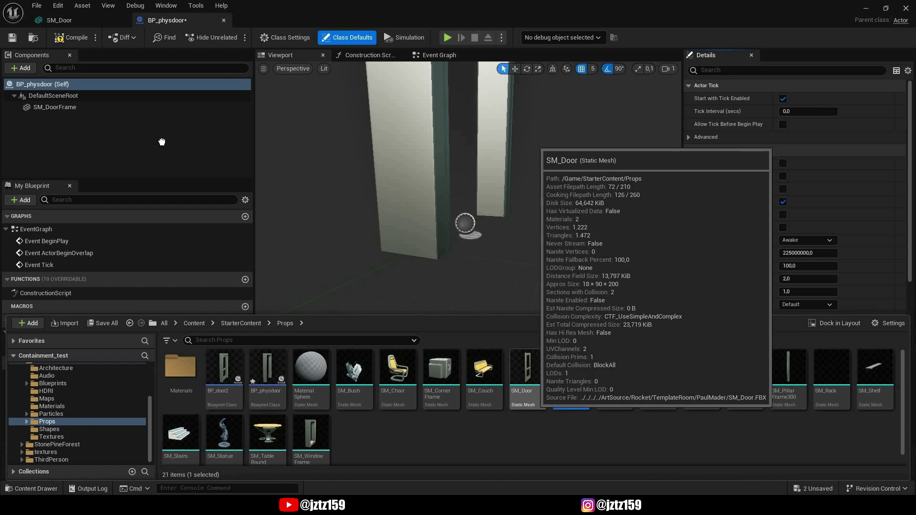
pyautogui.moveTo(528, 381); pyautogui.dragTo(102, 90)
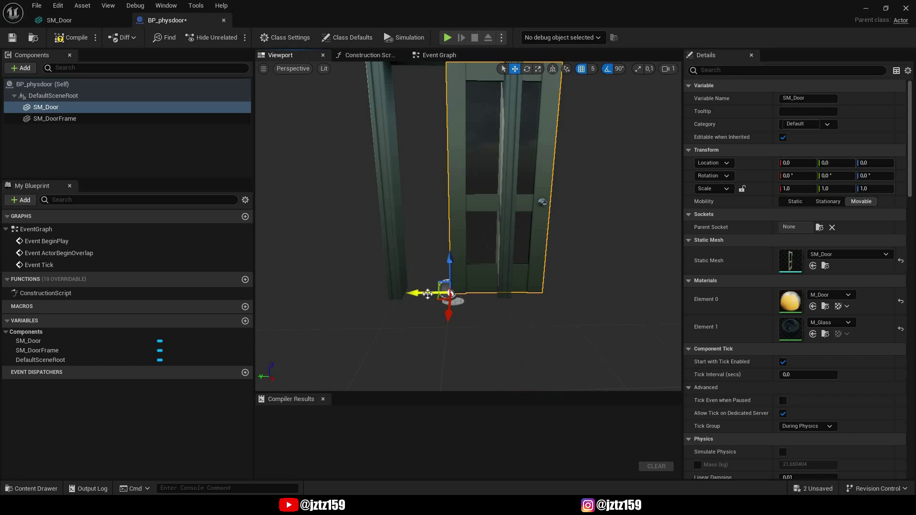
pyautogui.moveTo(450, 292); pyautogui.dragTo(376, 294)
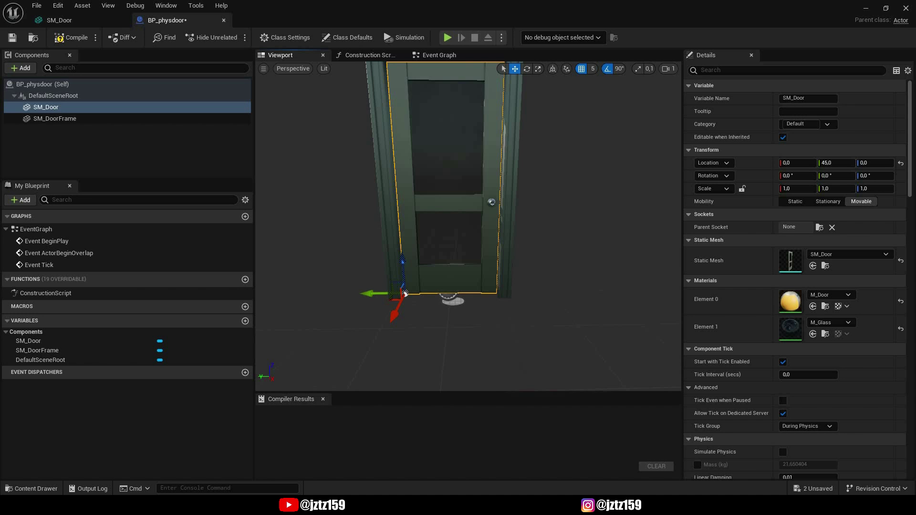
# - Set the collision preset of the SM_DoorFrame component to NoCollision
pyautogui.moveTo(468, 227); pyautogui.dragTo(468, 200)
pyautogui.click(480, 306)
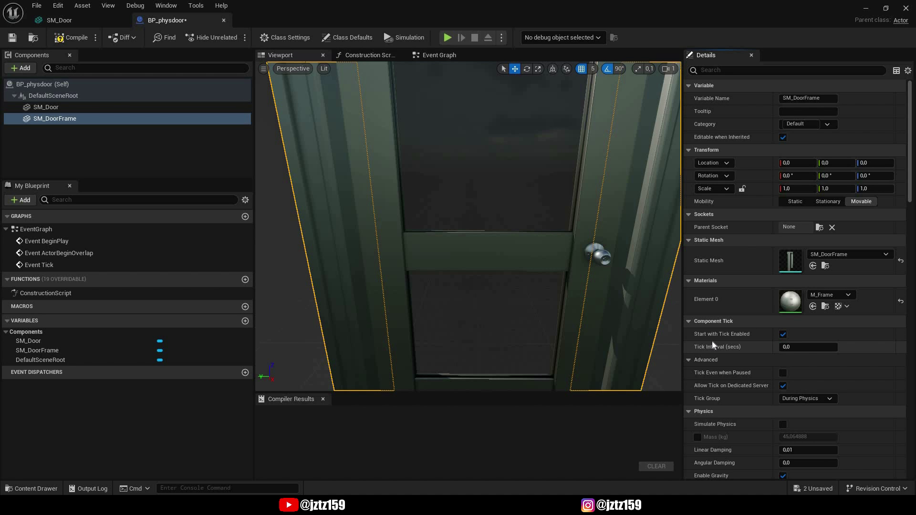
pyautogui.scroll(-3, 725, 354)
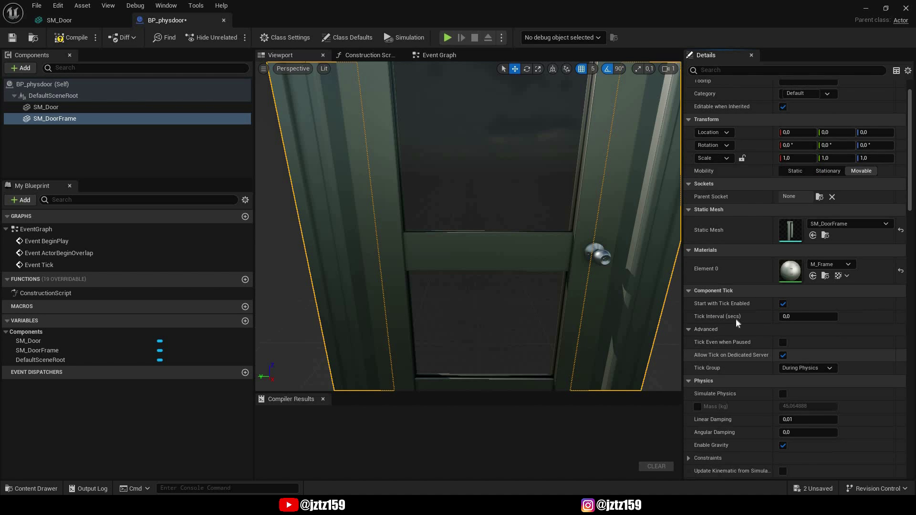
pyautogui.scroll(3, 732, 349)
pyautogui.scroll(-5, 734, 373)
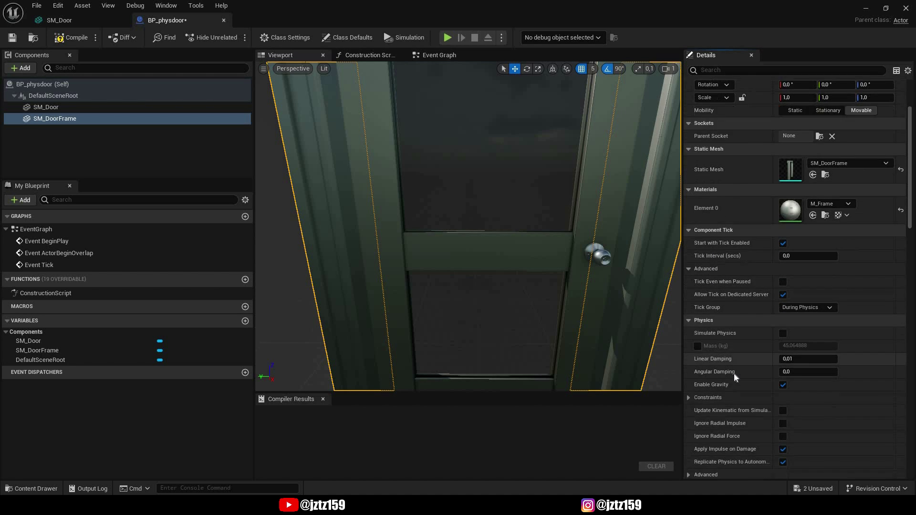
pyautogui.scroll(-3, 733, 373)
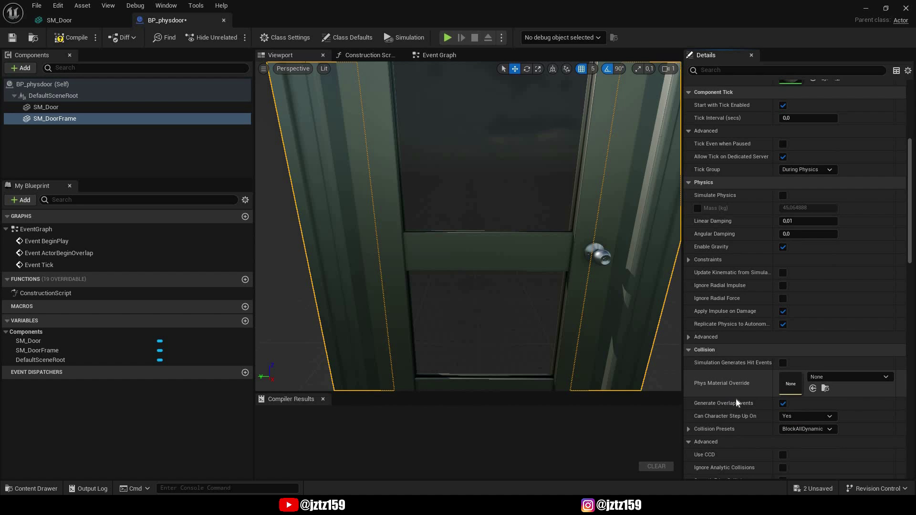
pyautogui.click(804, 429)
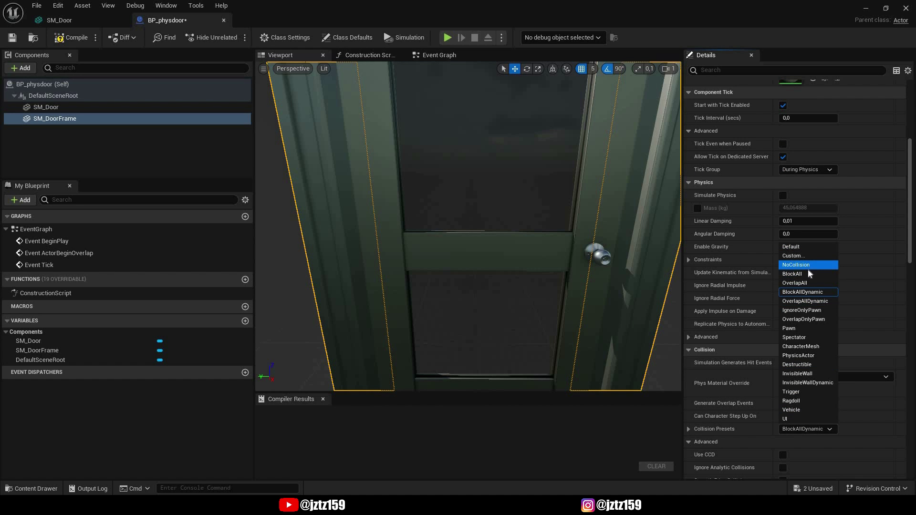
pyautogui.click(806, 265)
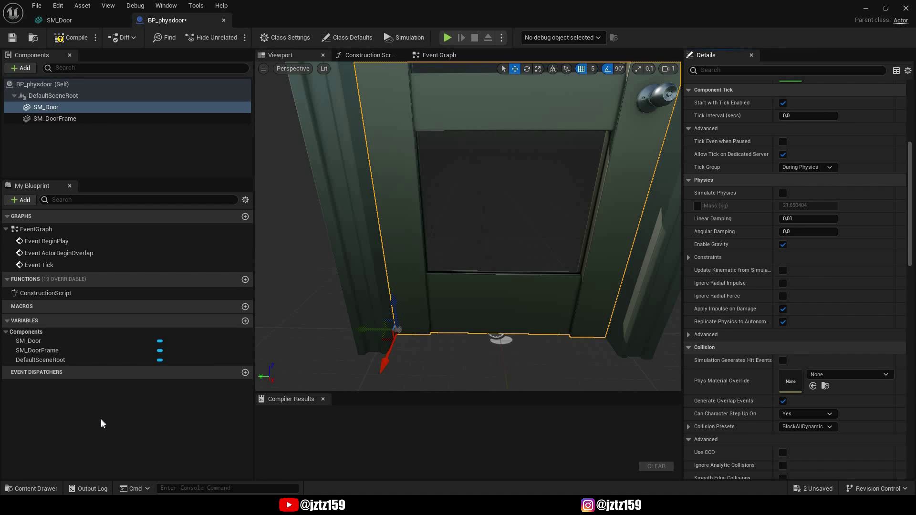
# - Add a Physics Constraint component as a child of SM_Door, keeping its default name
pyautogui.rightClick(67, 109)
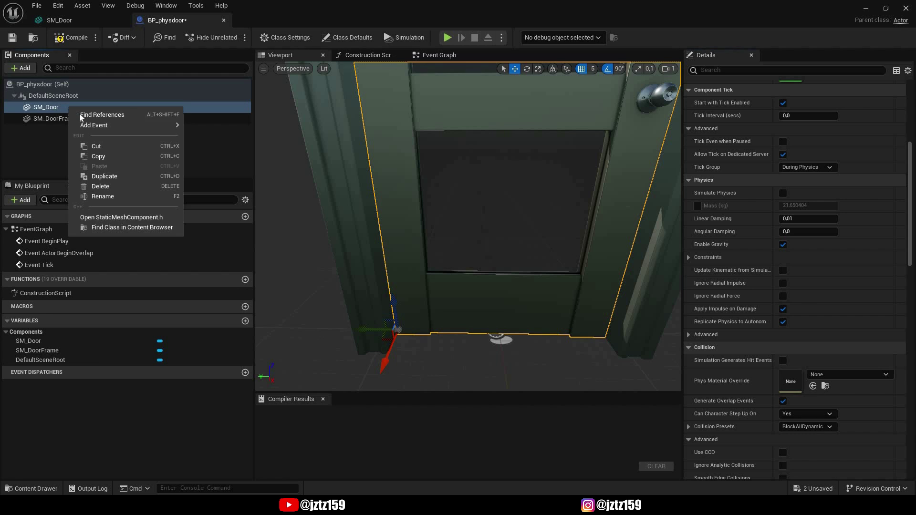
pyautogui.click(35, 133)
pyautogui.click(46, 107)
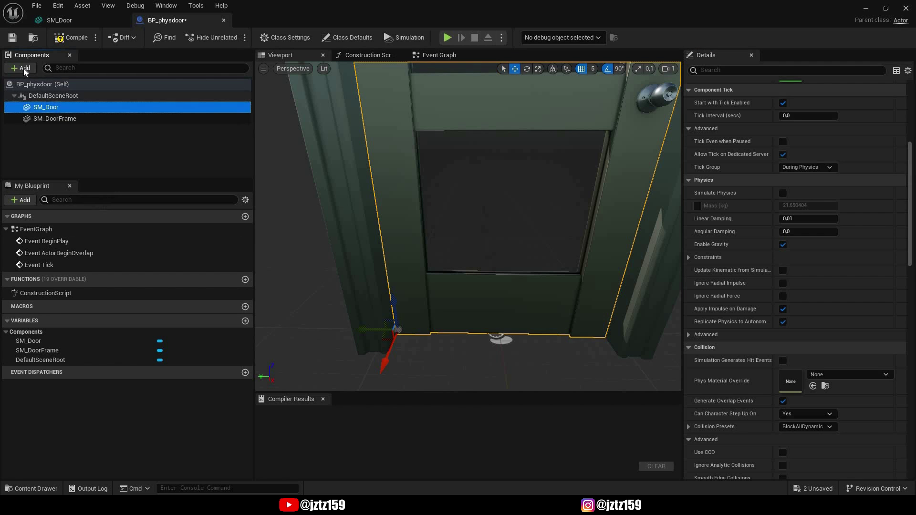
pyautogui.click(21, 68)
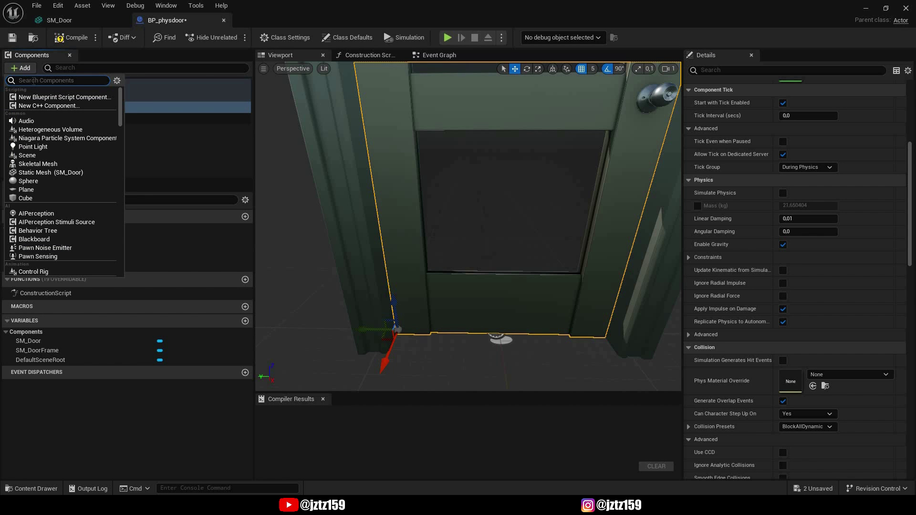
pyautogui.write('phys')
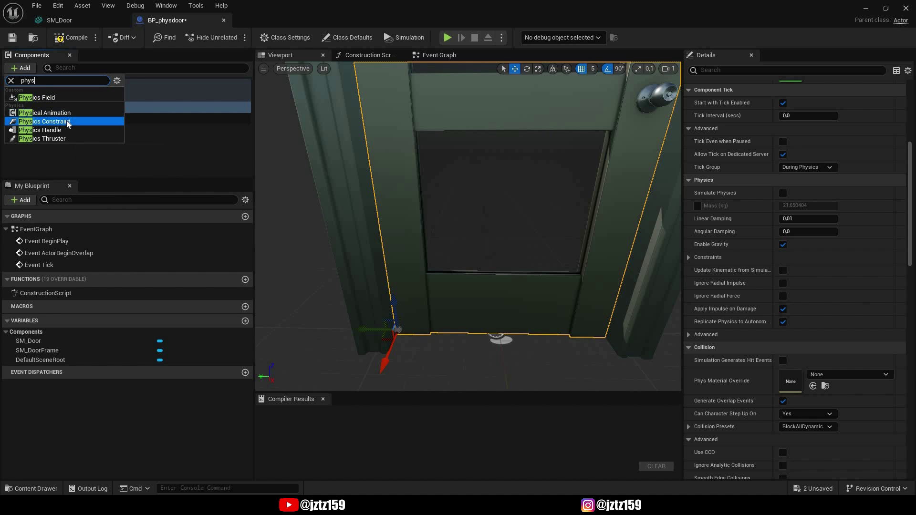
pyautogui.press('Escape')
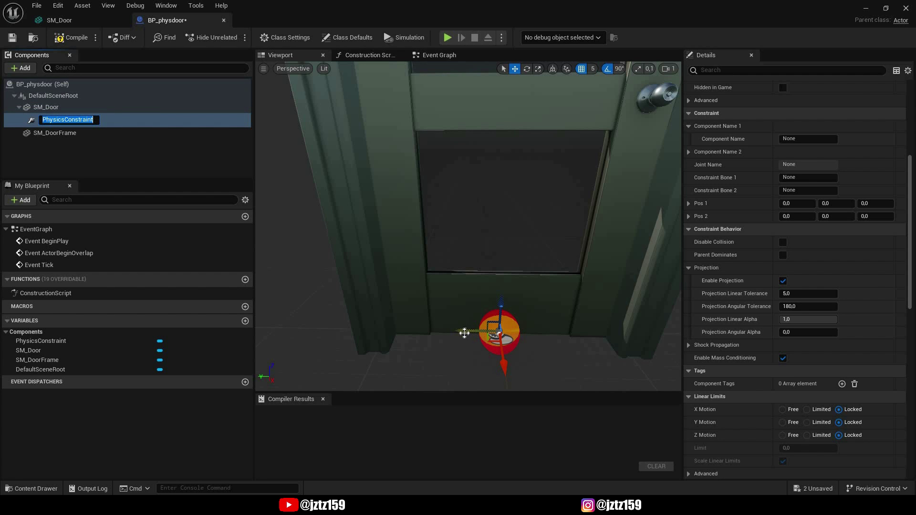
pyautogui.press('Return')
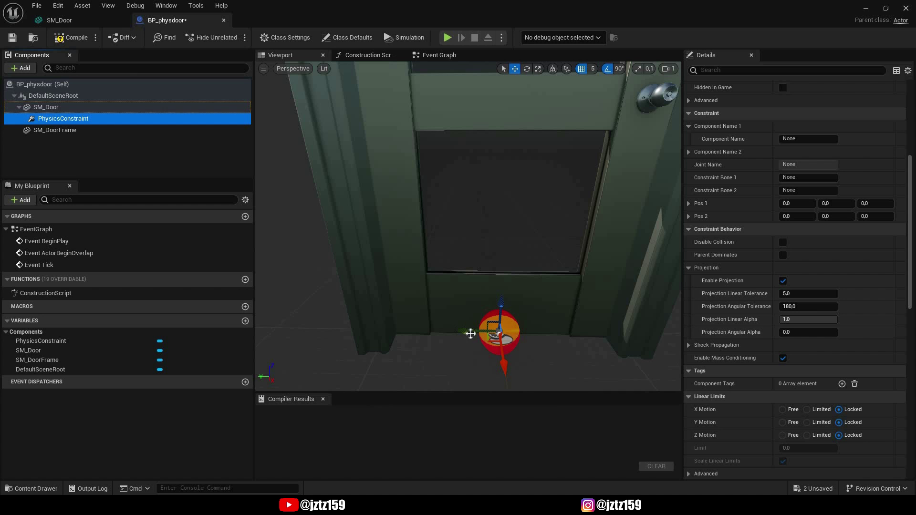
# - Move the physics constraint along the Y axis to the door's bottom hinge corner, at location 0, 0, 0
pyautogui.moveTo(470, 331); pyautogui.dragTo(368, 328)
pyautogui.moveTo(468, 226); pyautogui.dragTo(336, 210, button='right')
pyautogui.press('w')
pyautogui.scroll(-1, 468, 226)
pyautogui.press('a')
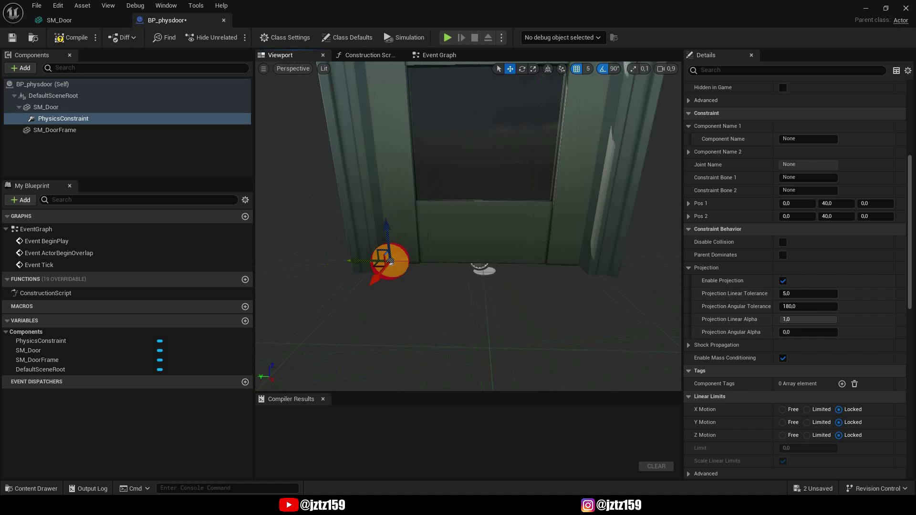
pyautogui.moveTo(468, 226); pyautogui.dragTo(454, 253, button='right')
pyautogui.scroll(-1, 468, 226)
pyautogui.press('w')
pyautogui.press('w')
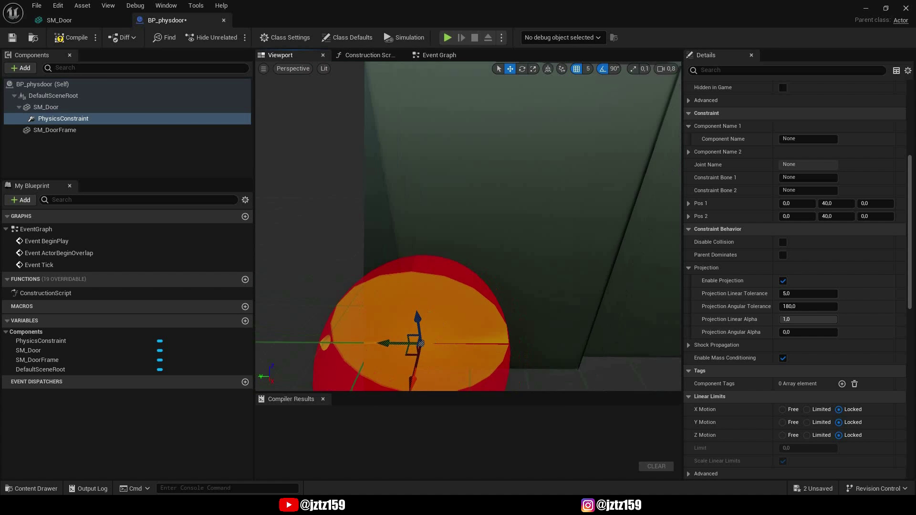
pyautogui.press('s')
pyautogui.moveTo(524, 286); pyautogui.dragTo(530, 288, button='right')
pyautogui.scroll(6, 730, 267)
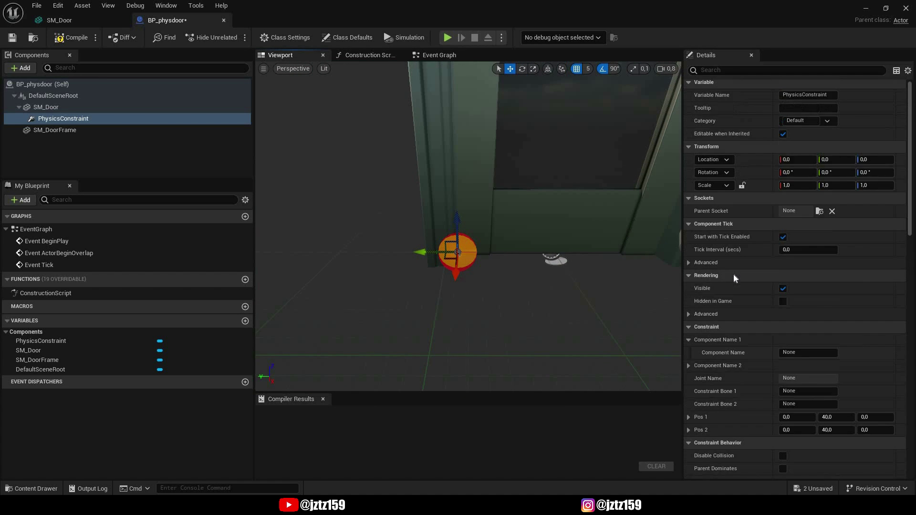
# - In the constraint's angular limits, lock Swing 2 and Twist Motion and make Swing 1 Limited with a limit of 100
pyautogui.scroll(-5, 727, 322)
pyautogui.scroll(-4, 729, 329)
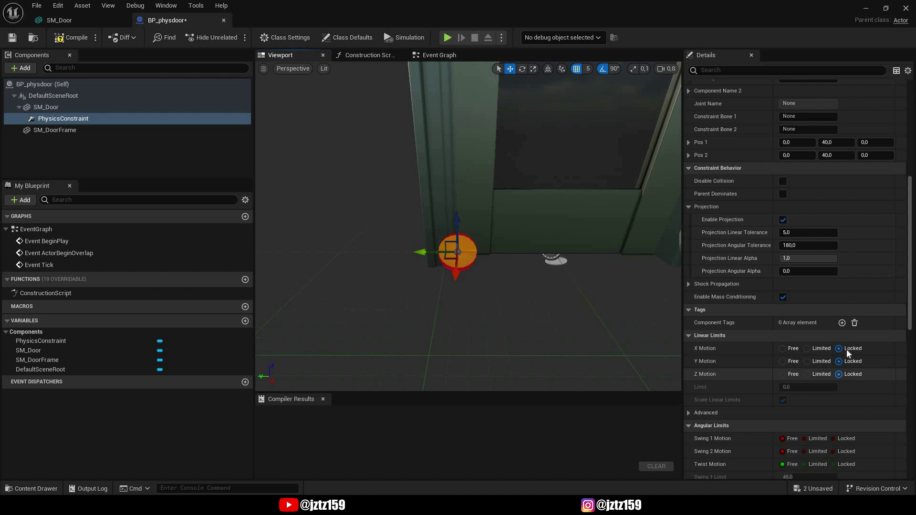
pyautogui.scroll(-1, 738, 408)
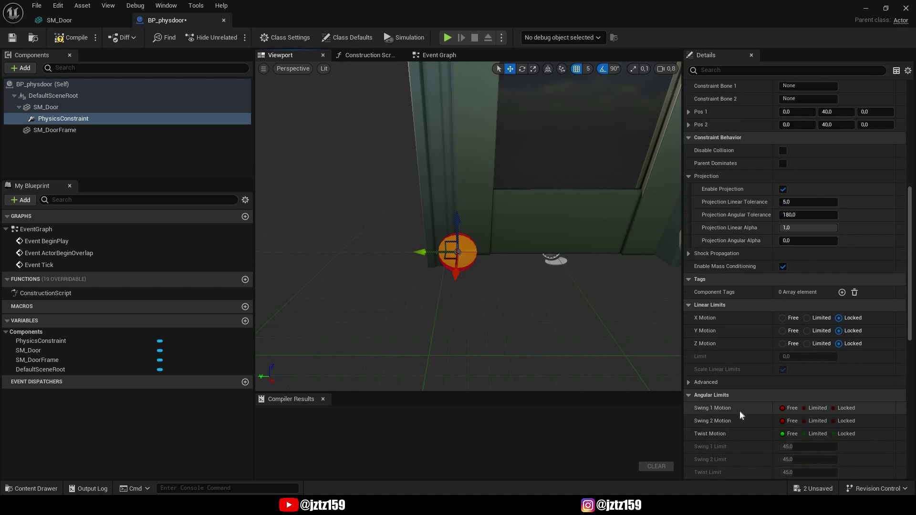
pyautogui.click(833, 421)
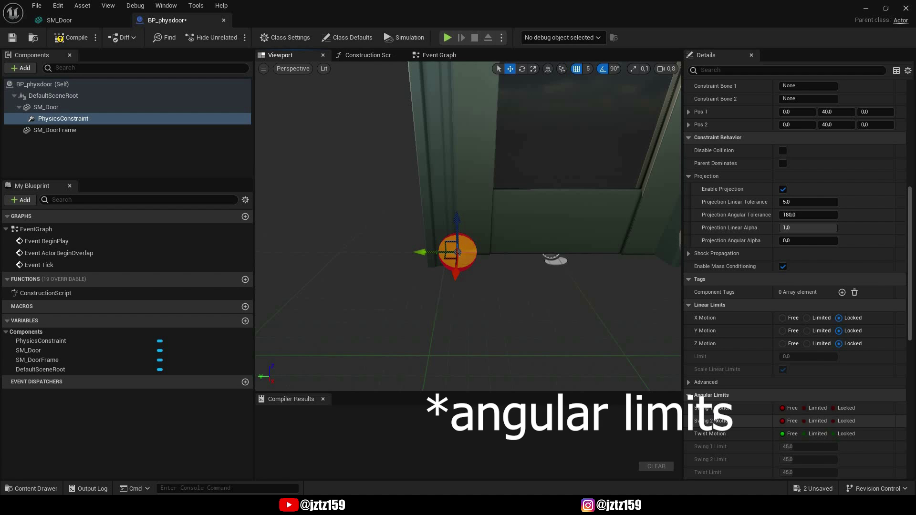
pyautogui.click(833, 434)
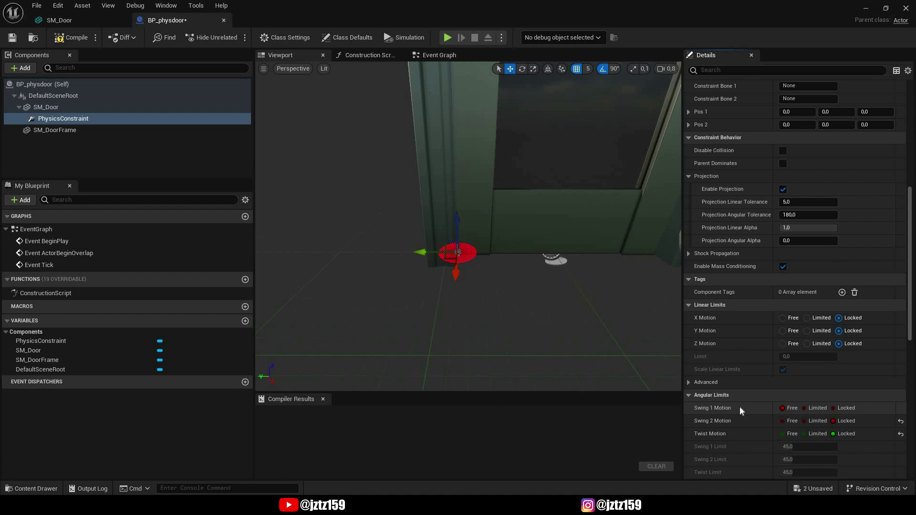
pyautogui.click(806, 407)
pyautogui.click(793, 445)
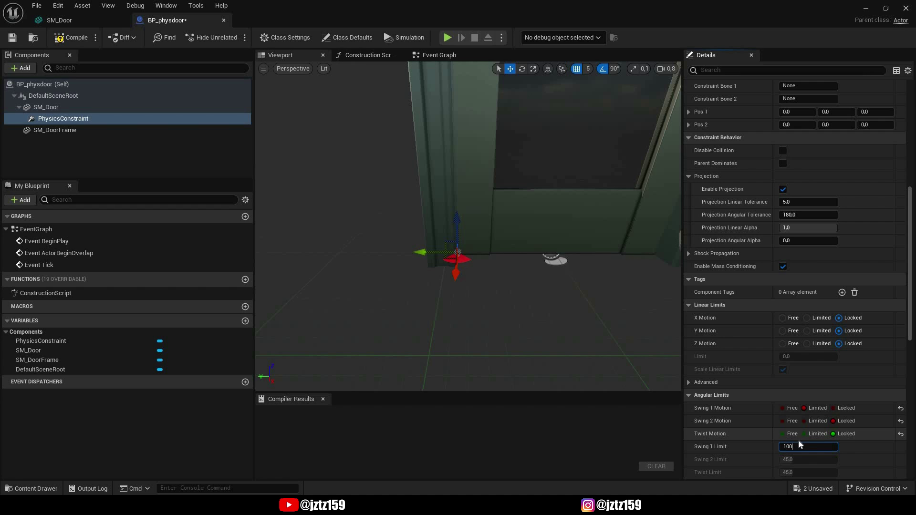
pyautogui.press('Return')
# - Rotate the physics constraint -90° around the Z axis at the hinge
pyautogui.press('e')
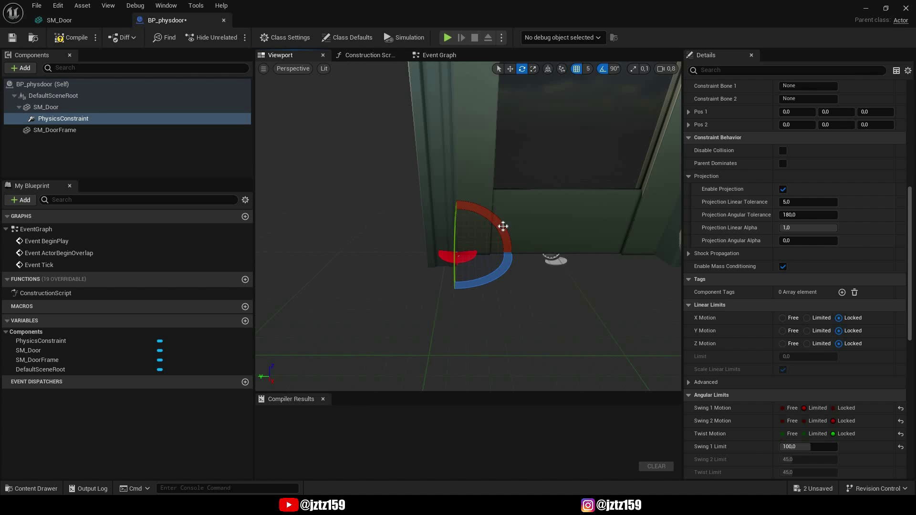
pyautogui.moveTo(456, 256); pyautogui.dragTo(423, 278, button='right')
pyautogui.scroll(-3, 423, 278)
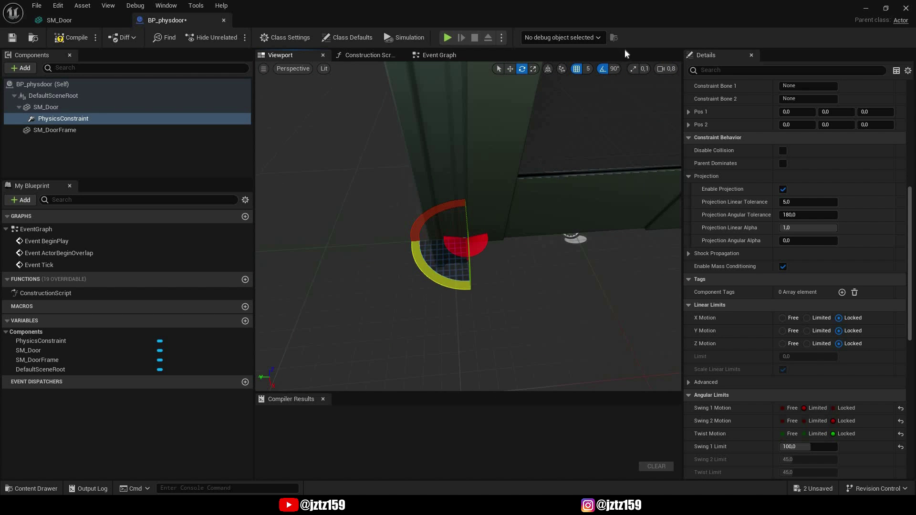
pyautogui.moveTo(426, 270); pyautogui.dragTo(370, 375)
# - Set the constraint's Angular Drive Mode to Twist and Swing and enable the Swing drive for Target Orientation
pyautogui.scroll(-4, 714, 403)
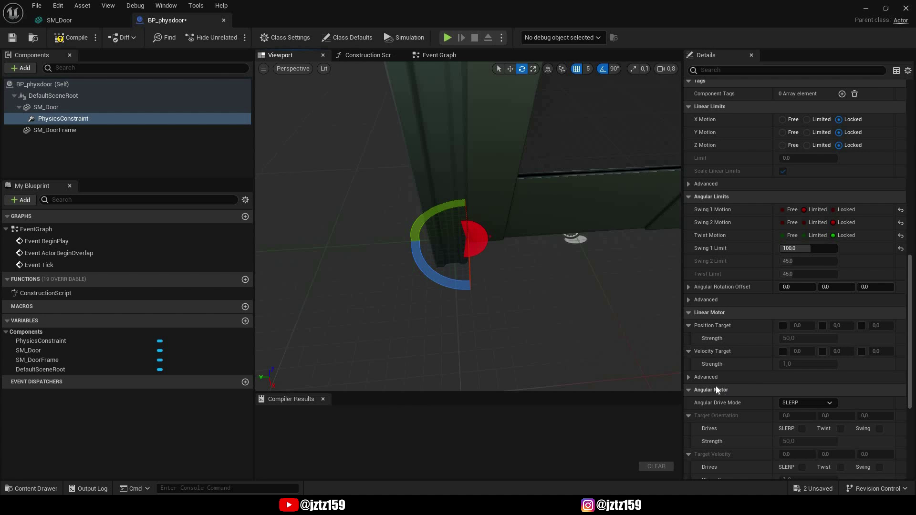
pyautogui.moveTo(709, 403)
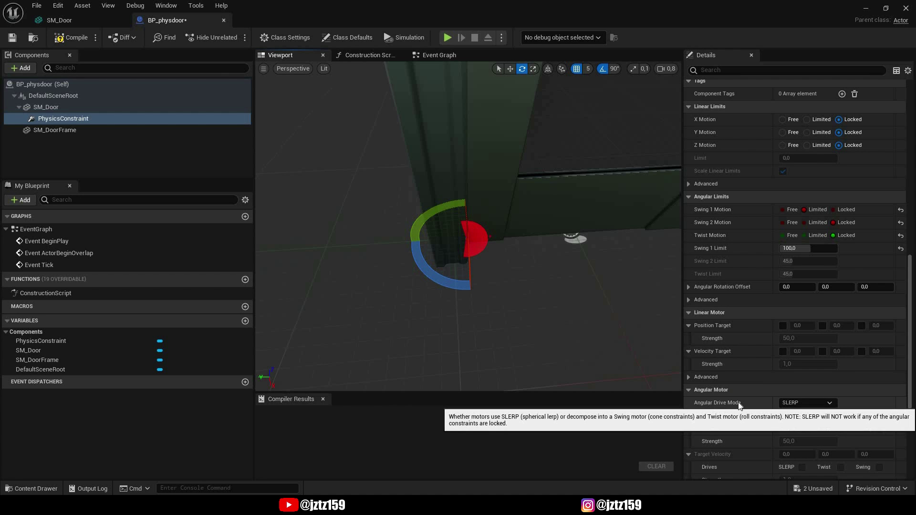
pyautogui.click(792, 405)
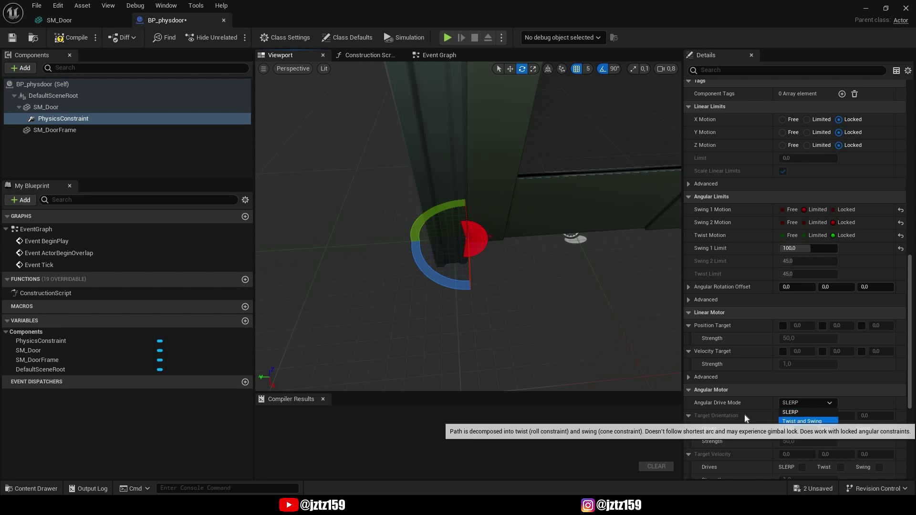
pyautogui.click(799, 422)
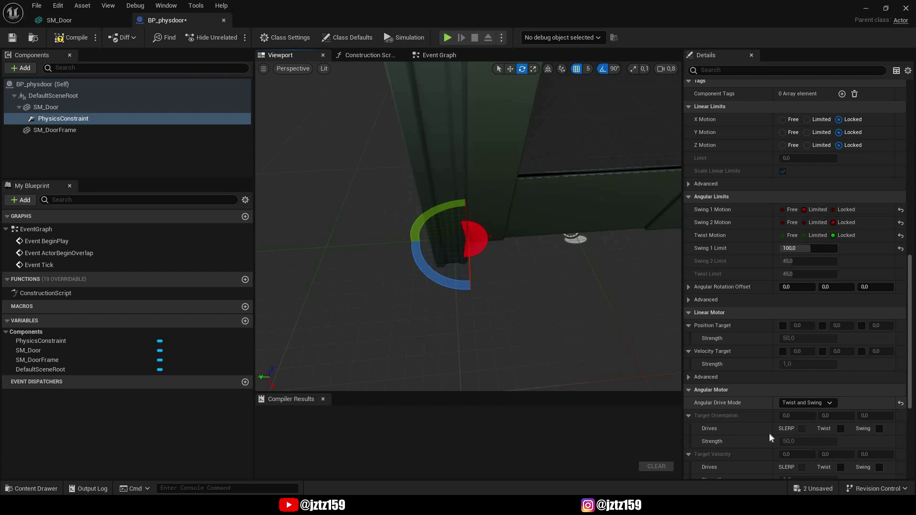
pyautogui.click(879, 428)
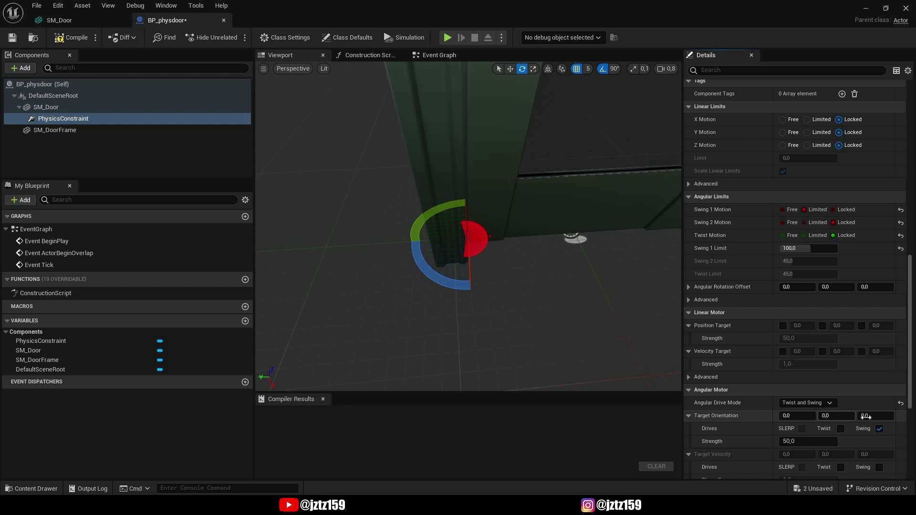
pyautogui.scroll(-3, 744, 436)
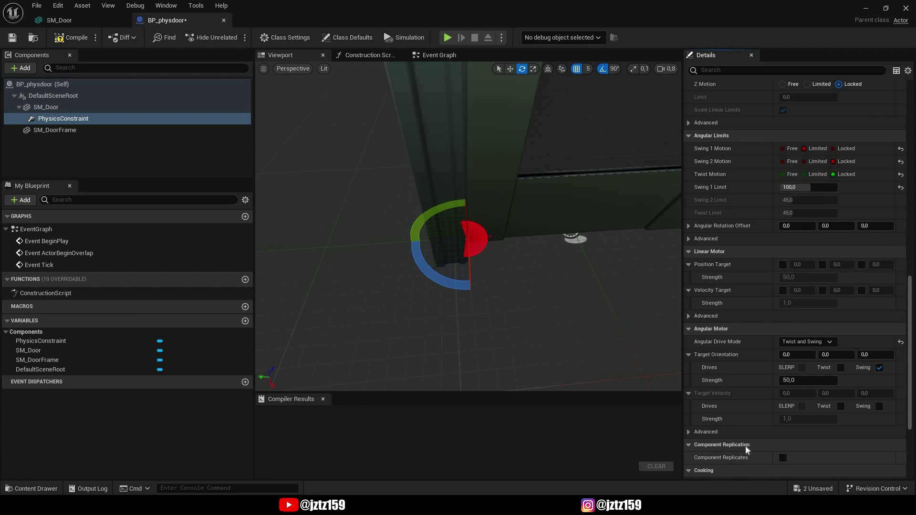
# - Set the constraint's Component Name 1 to SM_Door and enable Simulate Physics on the SM_Door component
pyautogui.scroll(2, 748, 427)
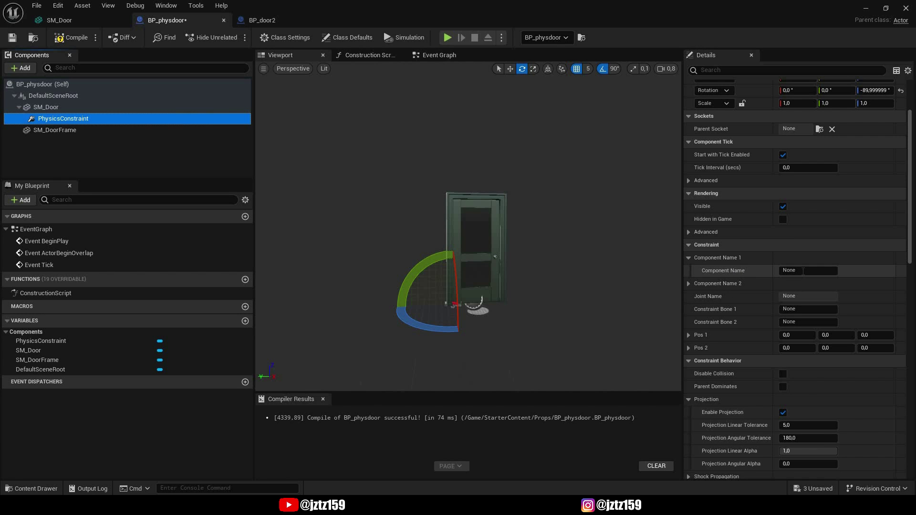
pyautogui.click(811, 271)
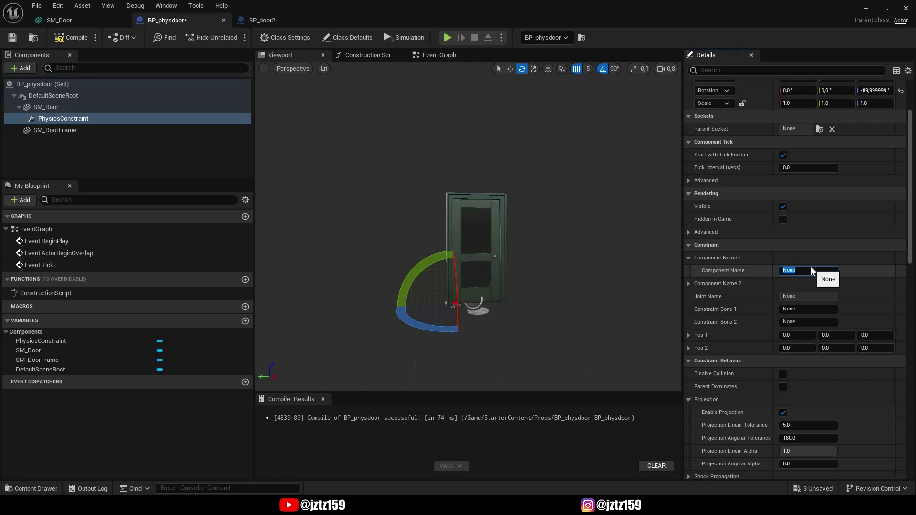
pyautogui.write('SM_Door')
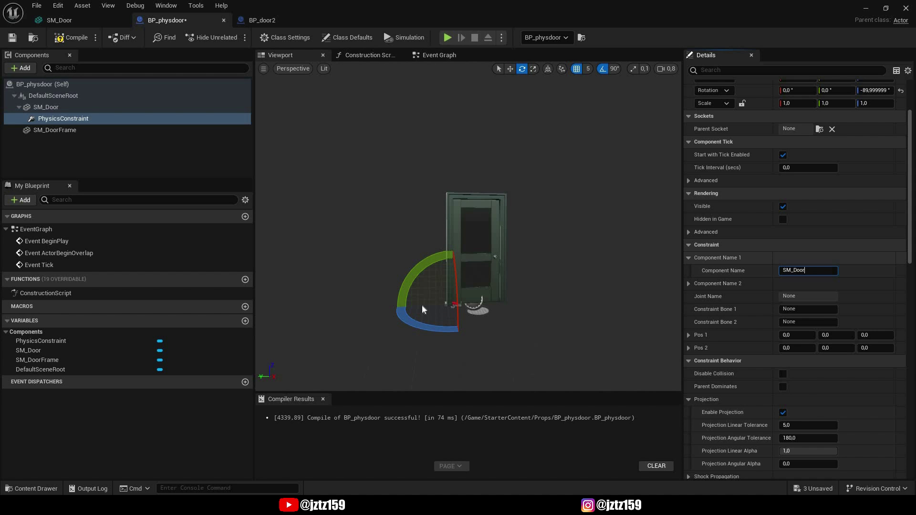
pyautogui.click(46, 107)
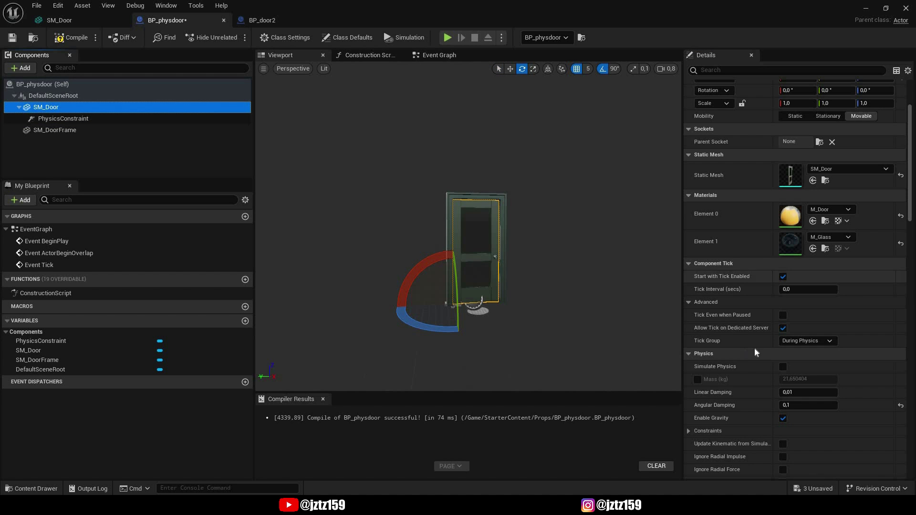
pyautogui.click(773, 378)
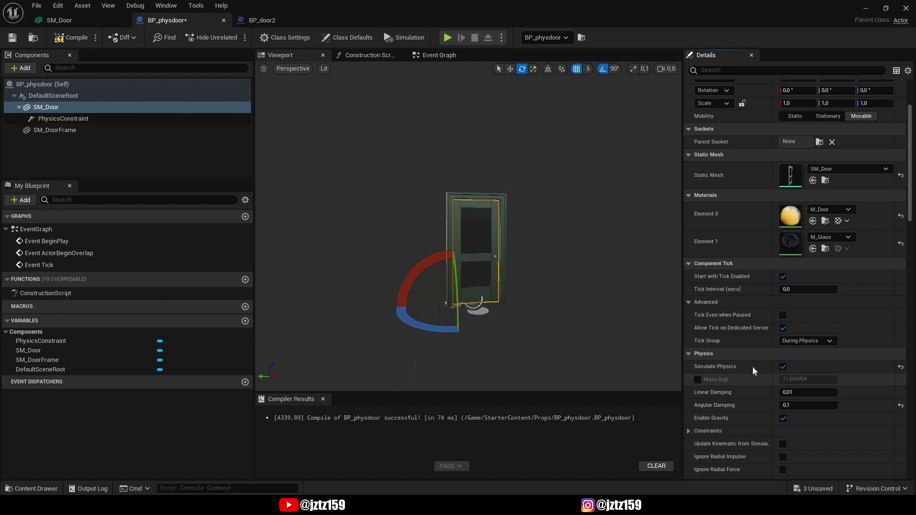
# - Compile and save the door Blueprint and return to the level editor
pyautogui.click(71, 37)
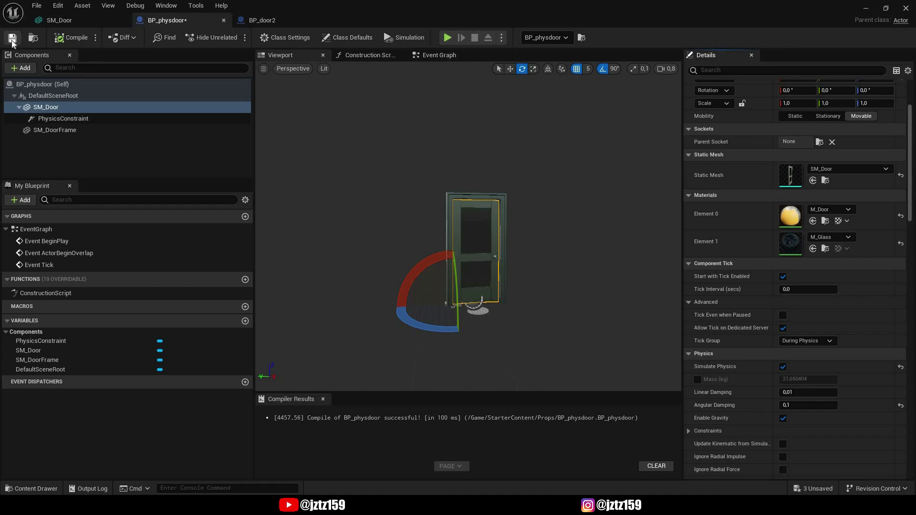
pyautogui.click(12, 41)
pyautogui.click(866, 7)
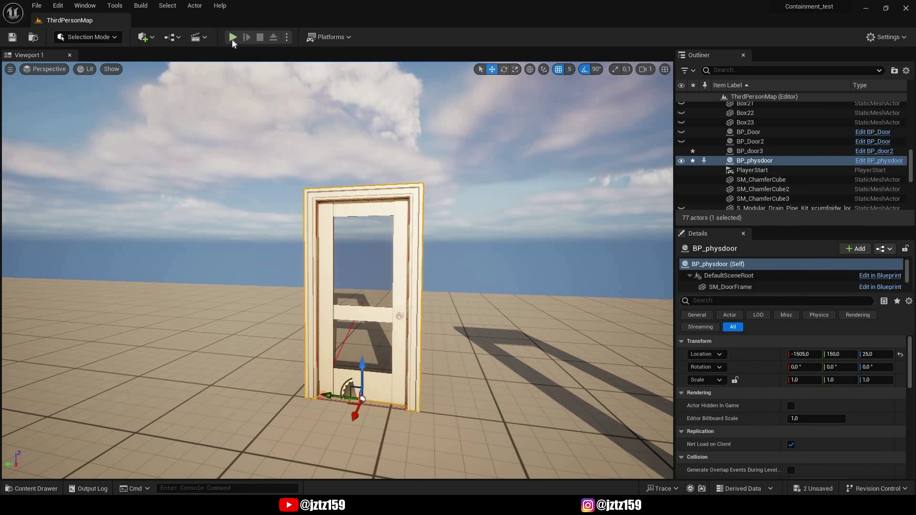
# - Play the level and walk the character through the physics door in both directions to test how it swings
pyautogui.click(233, 38)
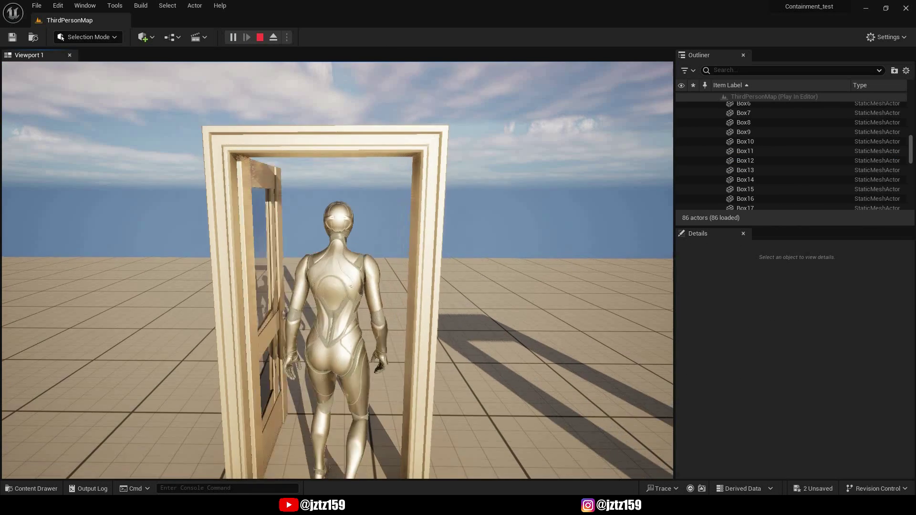
pyautogui.press('w')
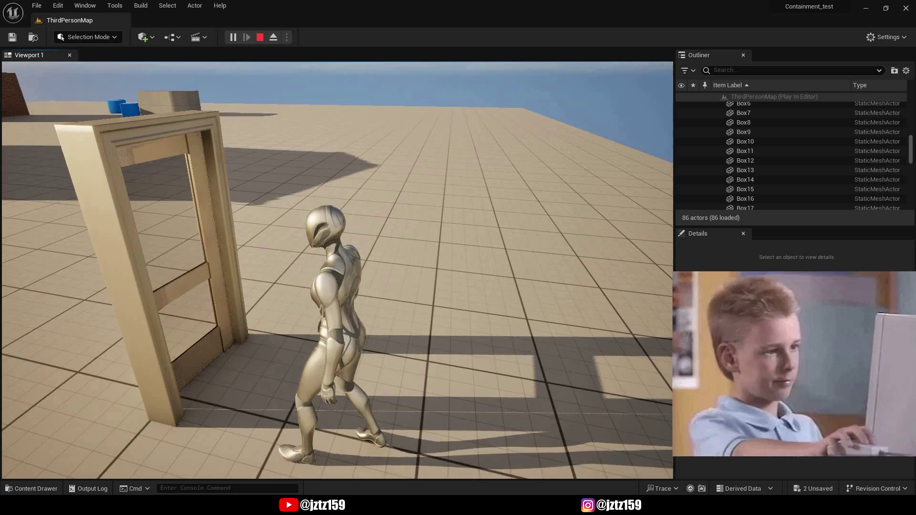
pyautogui.press('a')
pyautogui.press('d')
pyautogui.press('a')
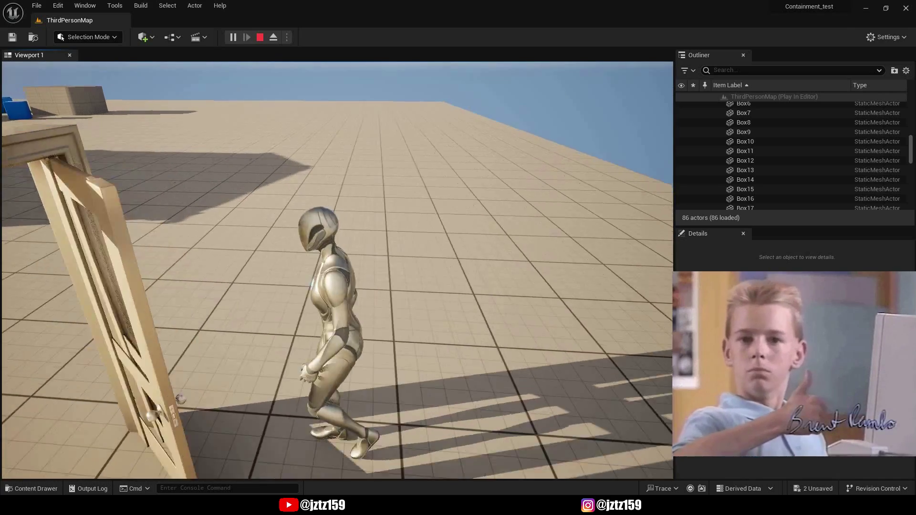
pyautogui.press('w')
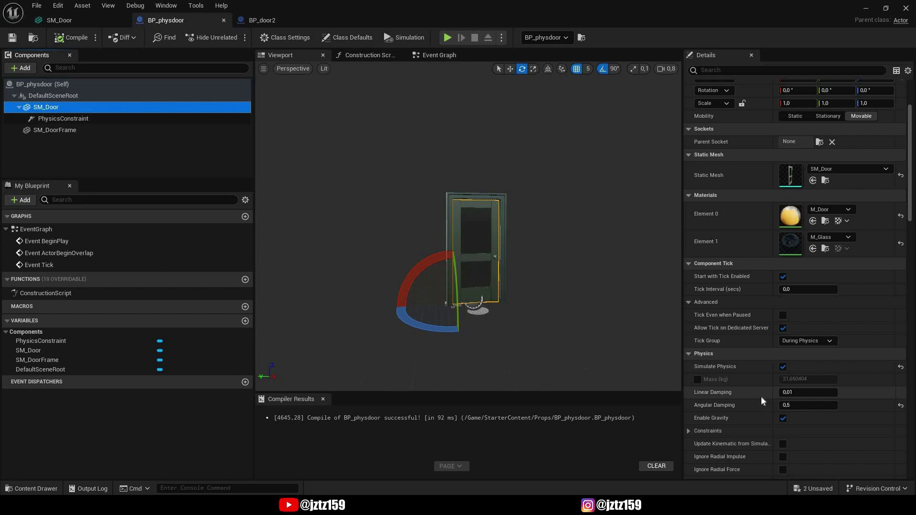
# - Set the SM_Door component's Angular Damping to 5, compile and save the door Blueprint, and return to the level editor
pyautogui.click(799, 405)
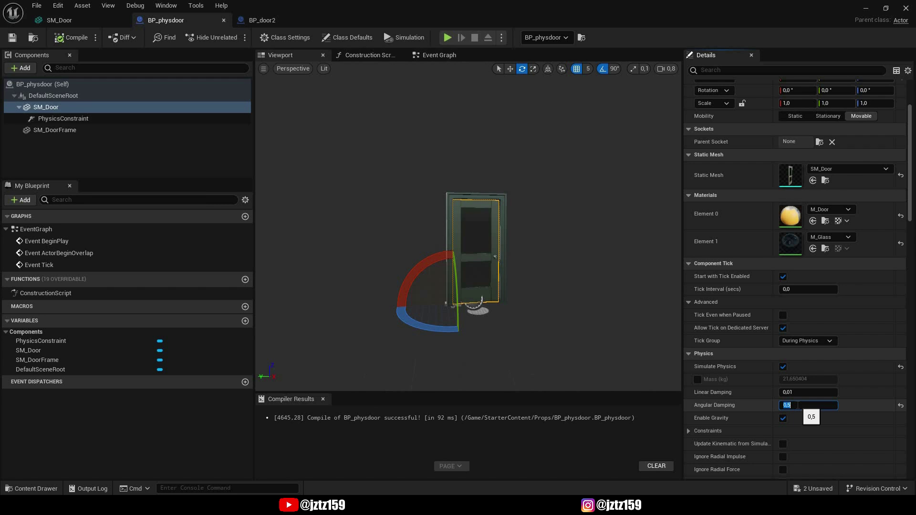
pyautogui.write('5')
pyautogui.press('Return')
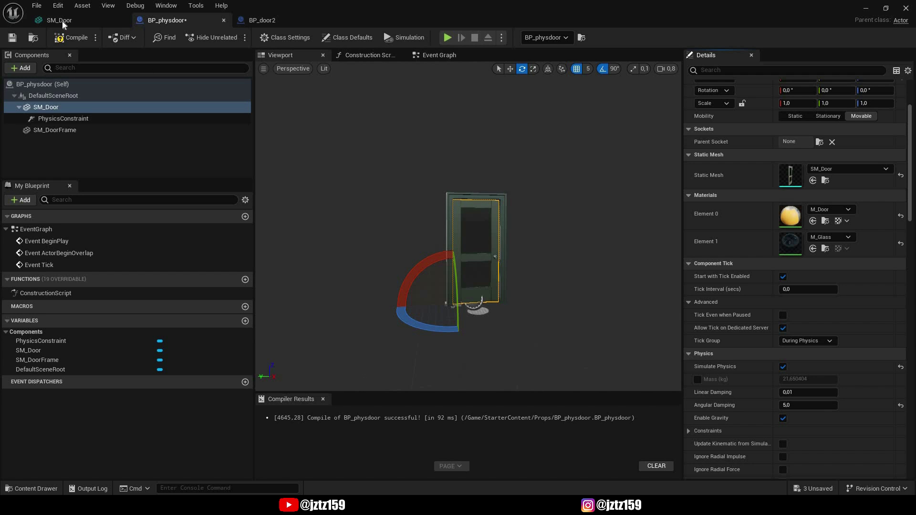
pyautogui.click(74, 36)
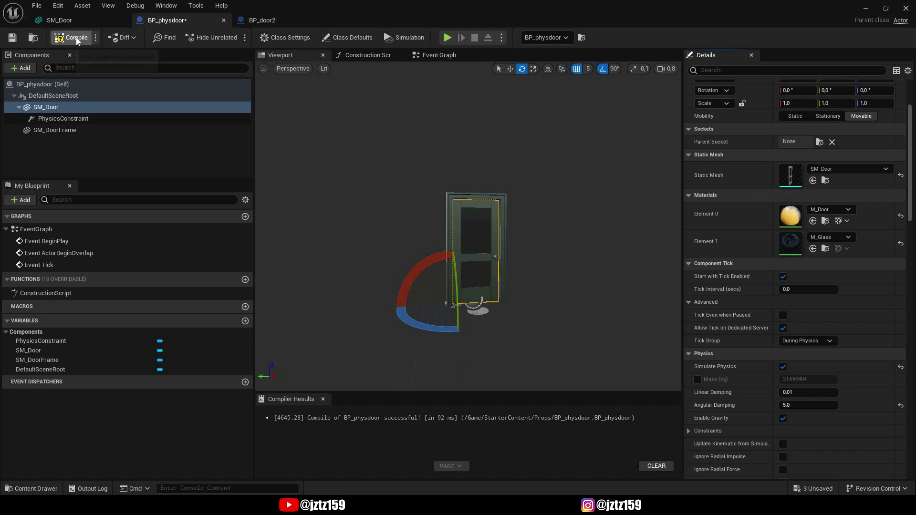
pyautogui.click(12, 38)
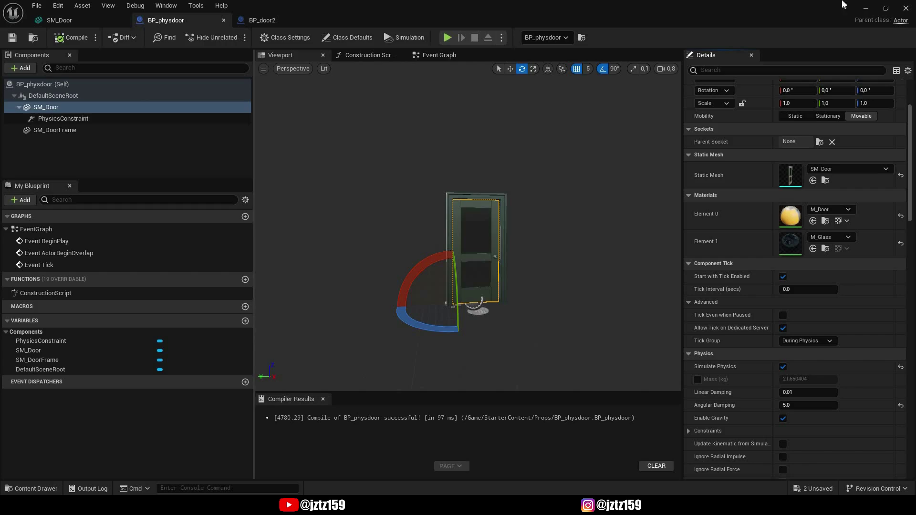
pyautogui.click(865, 8)
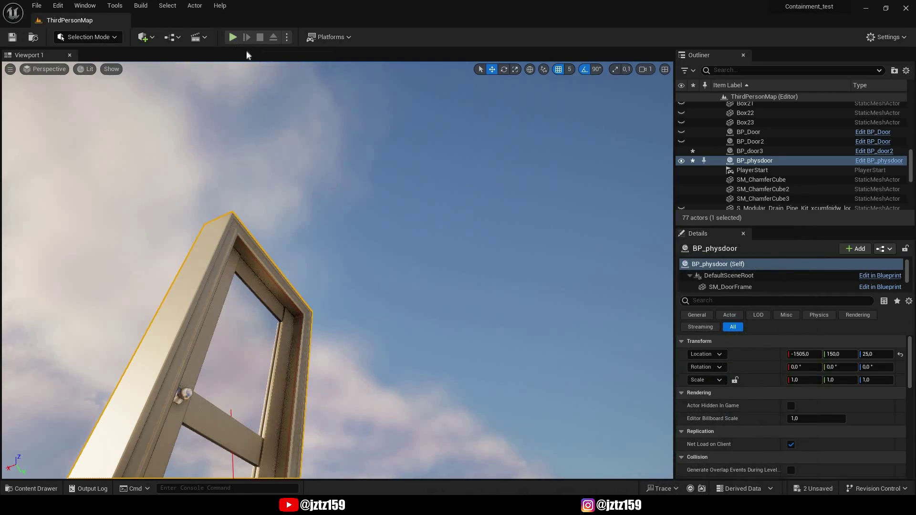
# - Play the level again and push the door open repeatedly from both sides to check its damped swing and return
pyautogui.click(233, 37)
pyautogui.press('w')
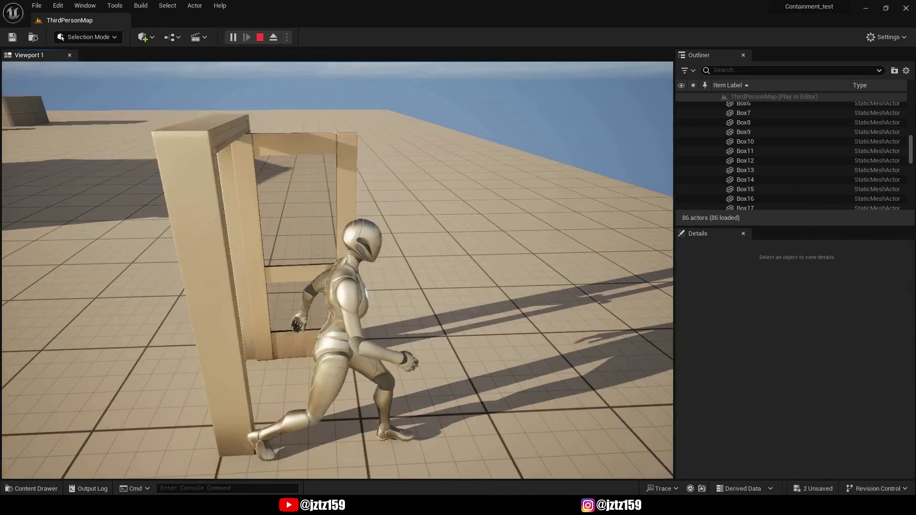
pyautogui.press('s')
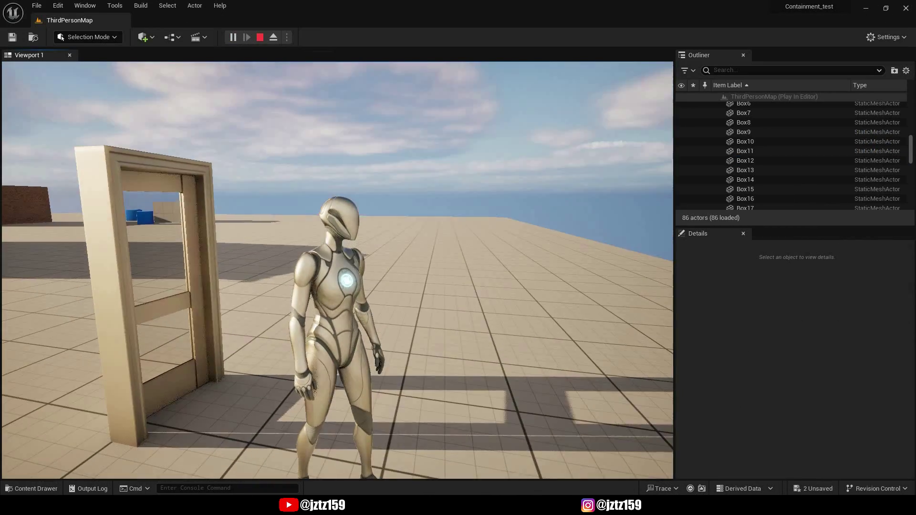
pyautogui.press('w')
pyautogui.press('a')
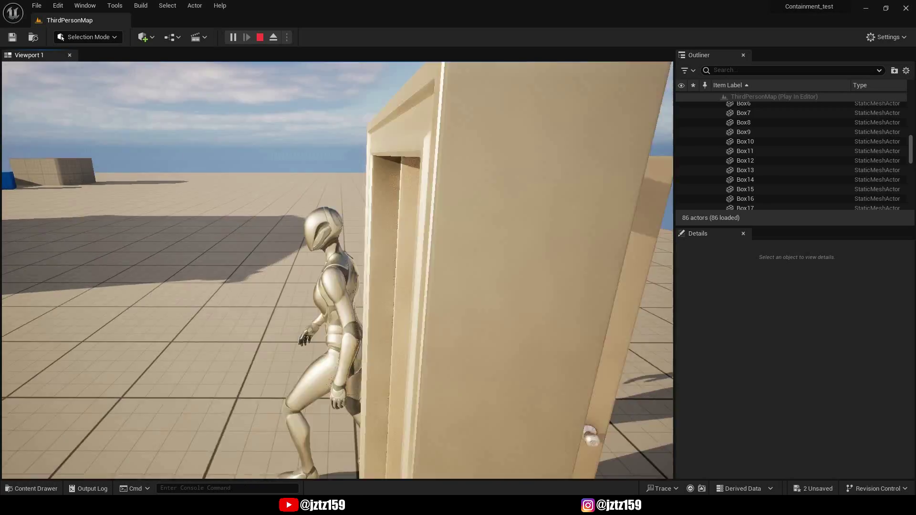
pyautogui.press('s')
pyautogui.press('s')
pyautogui.press('a')
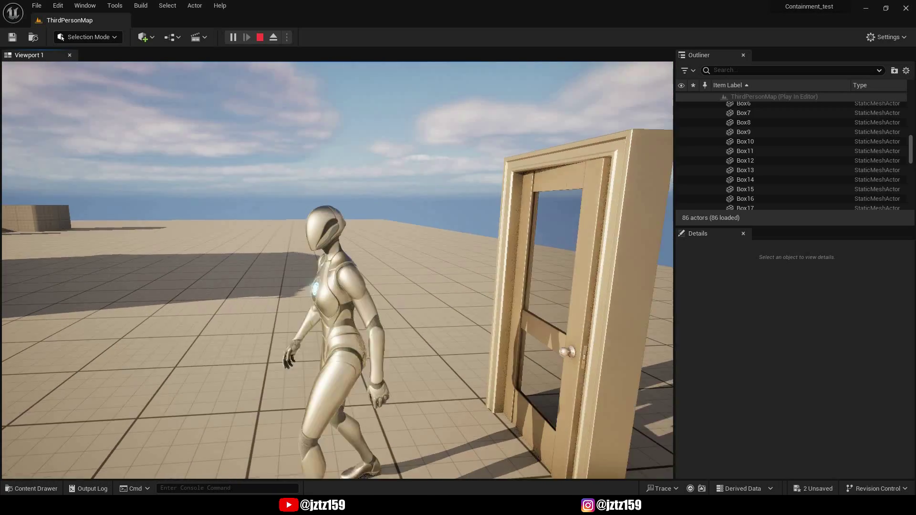
pyautogui.press('d')
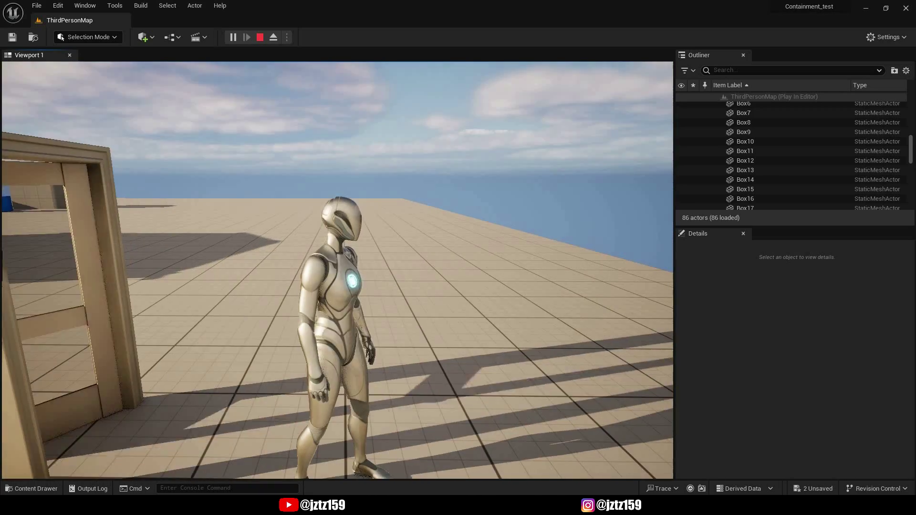
pyautogui.press('w')
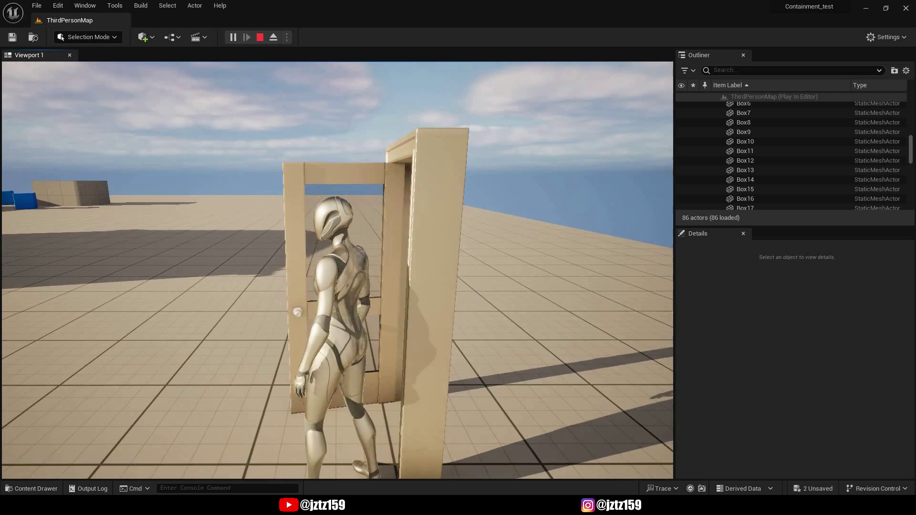
pyautogui.press('a')
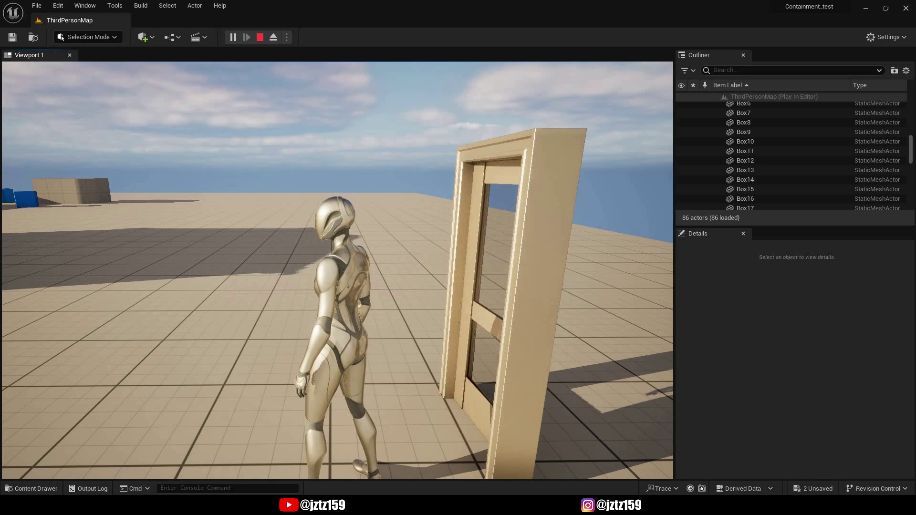
pyautogui.press('s')
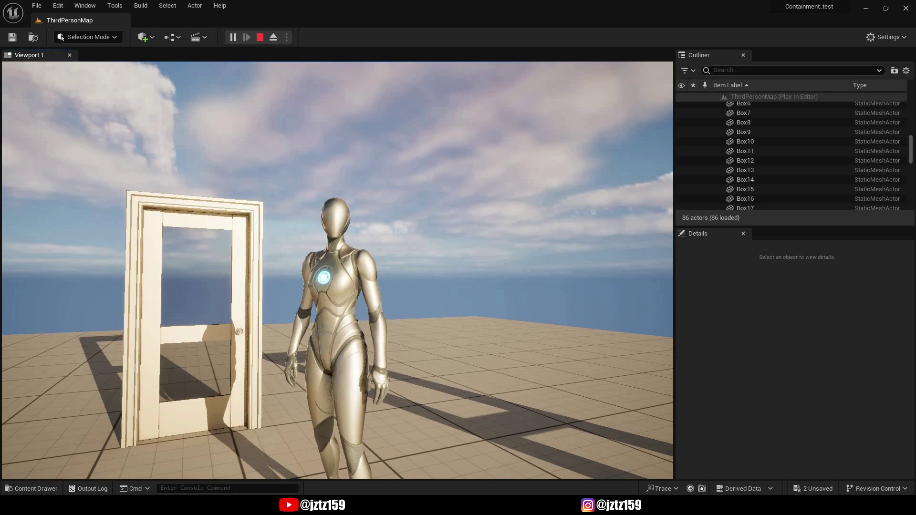